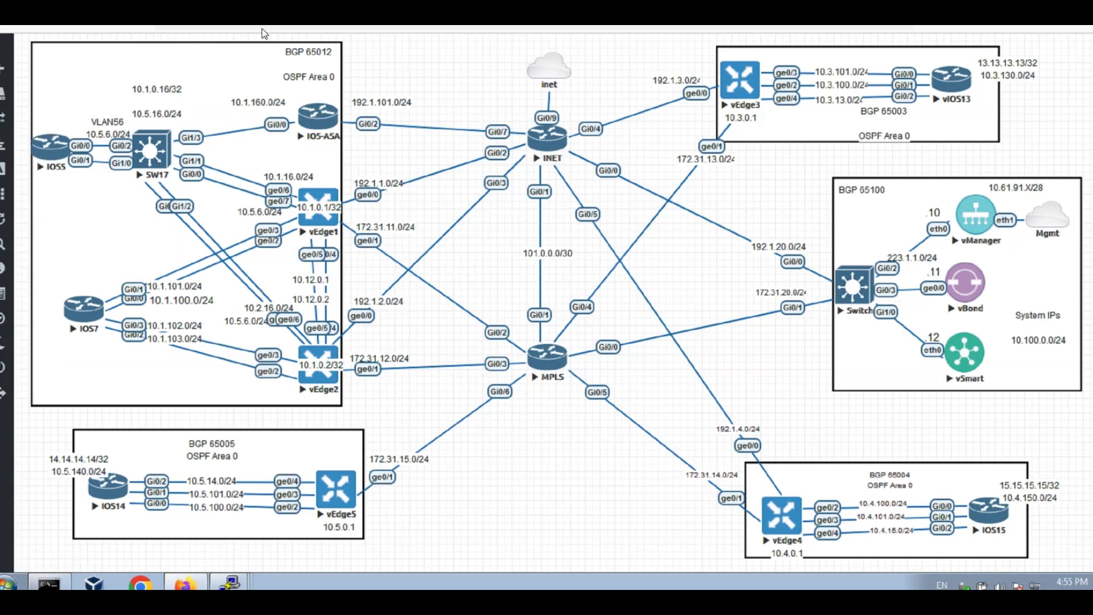
Open vEdge3's Troubleshooting tools from the Monitor > Network device list in vManage.
key("ctrl+Tab")
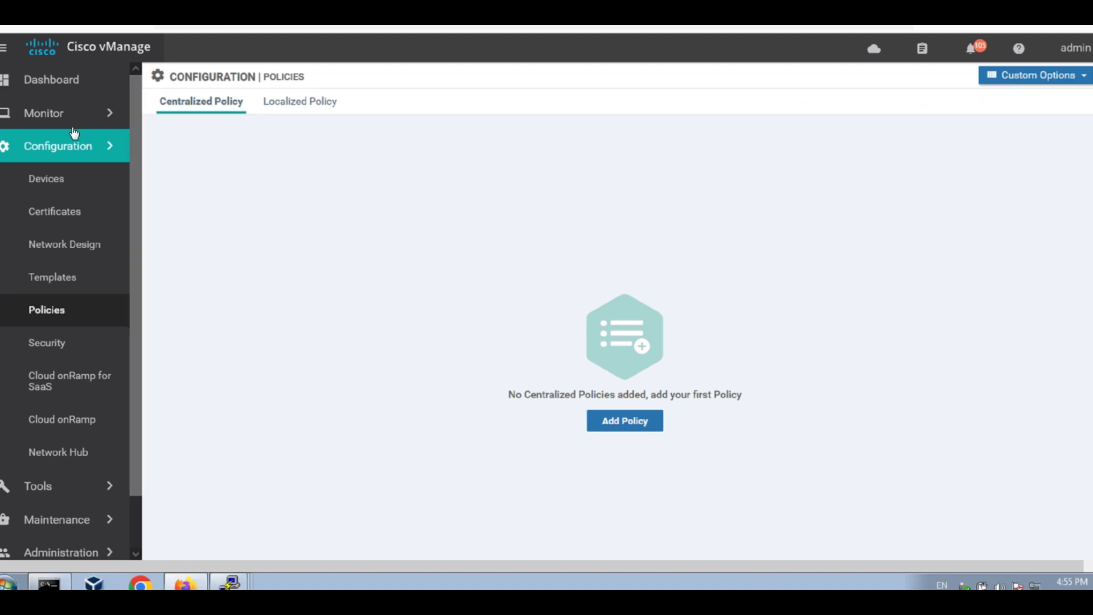
left_click(53, 84)
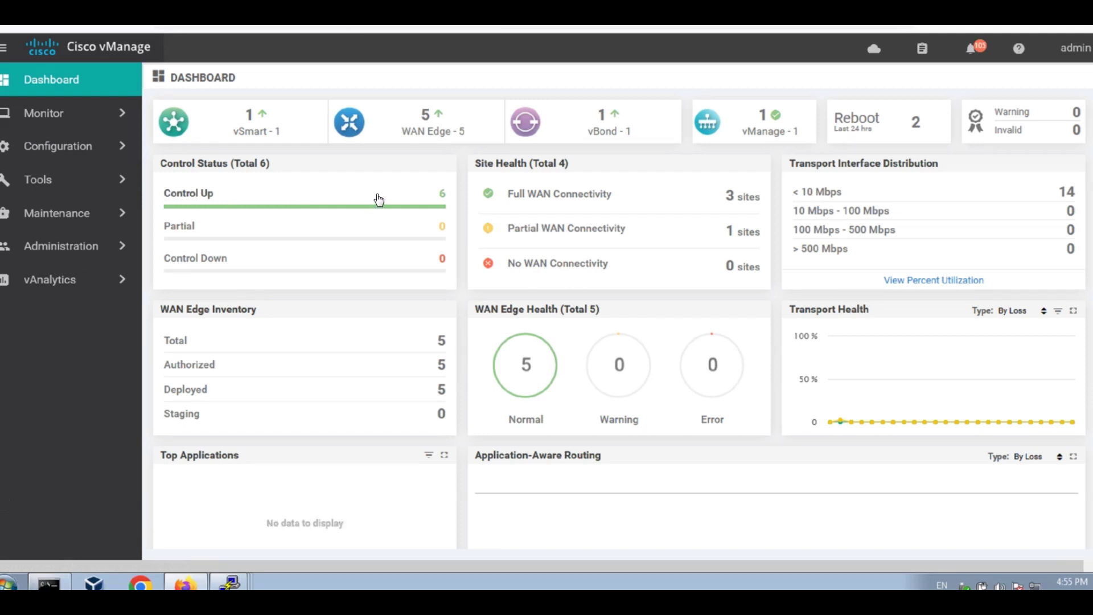
left_click(74, 113)
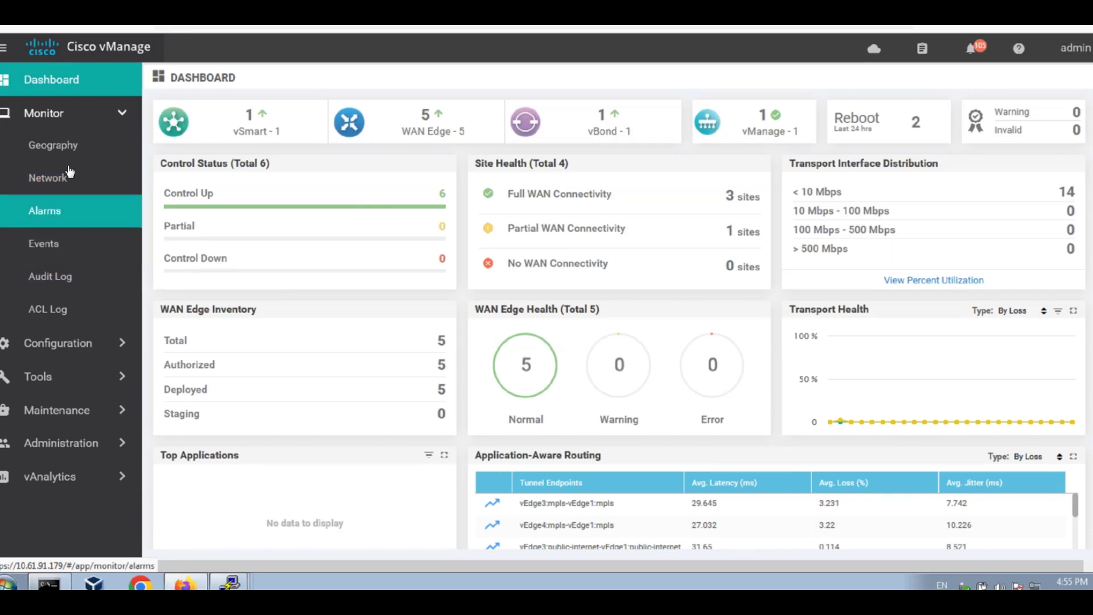
left_click(48, 179)
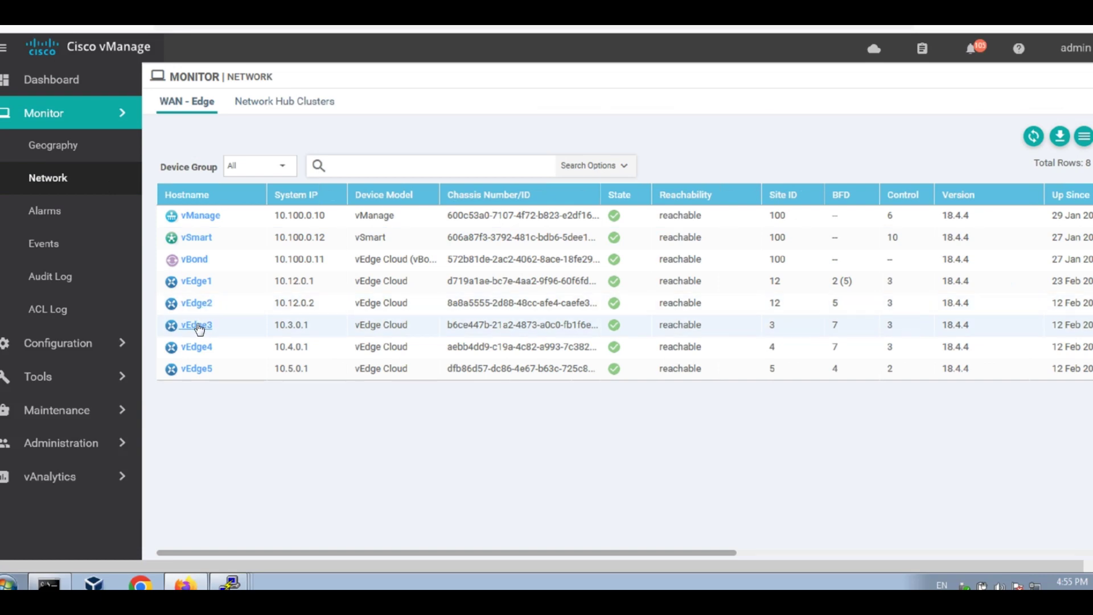
left_click(193, 327)
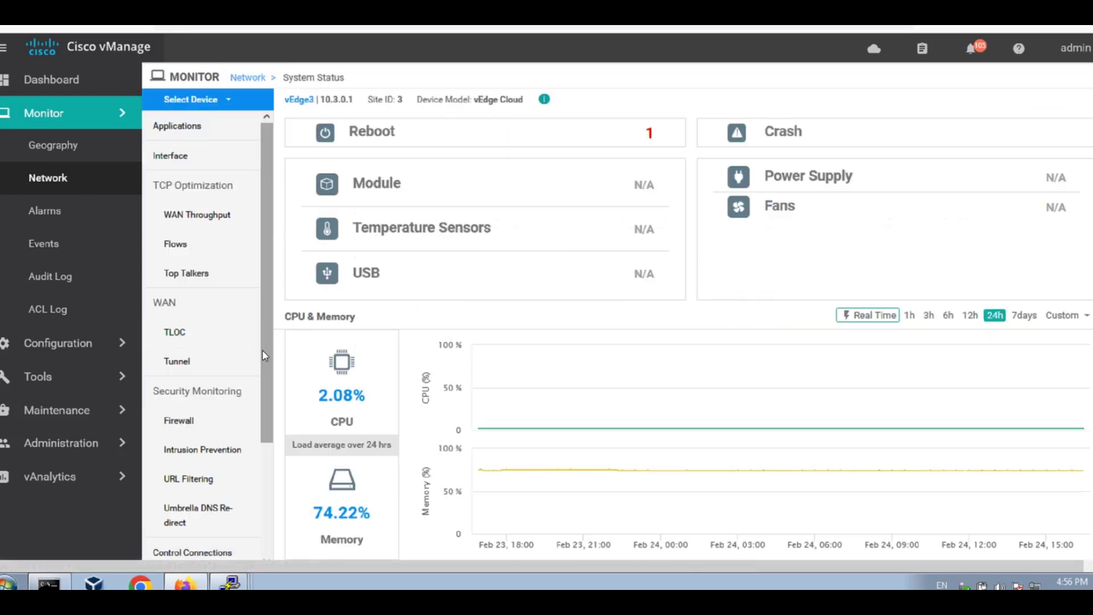
scroll(262, 350, "down", 3)
left_click(185, 525)
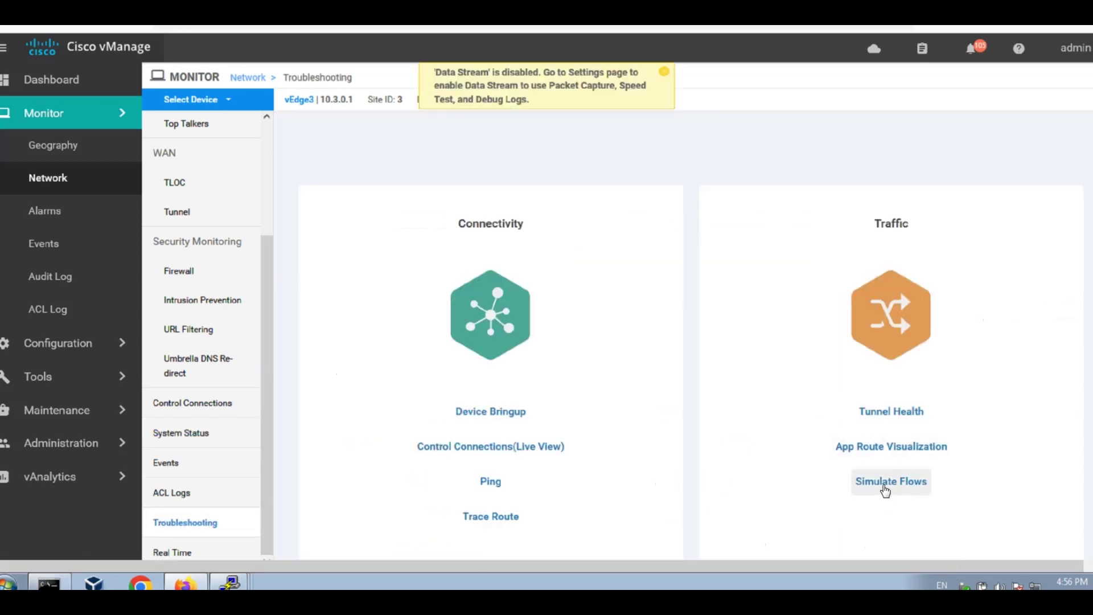
Simulate a VPN 1 flow from ge0/4 (10.3.13.1) to 10.1.0.16 and review the four IPSec next hops.
left_click(877, 486)
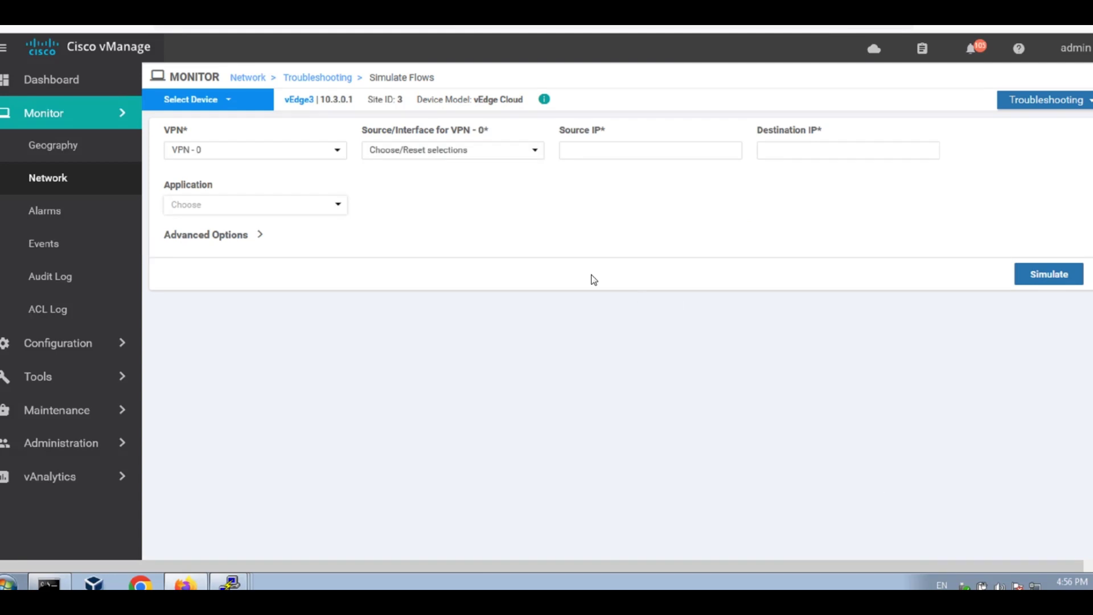
left_click(272, 155)
left_click(208, 188)
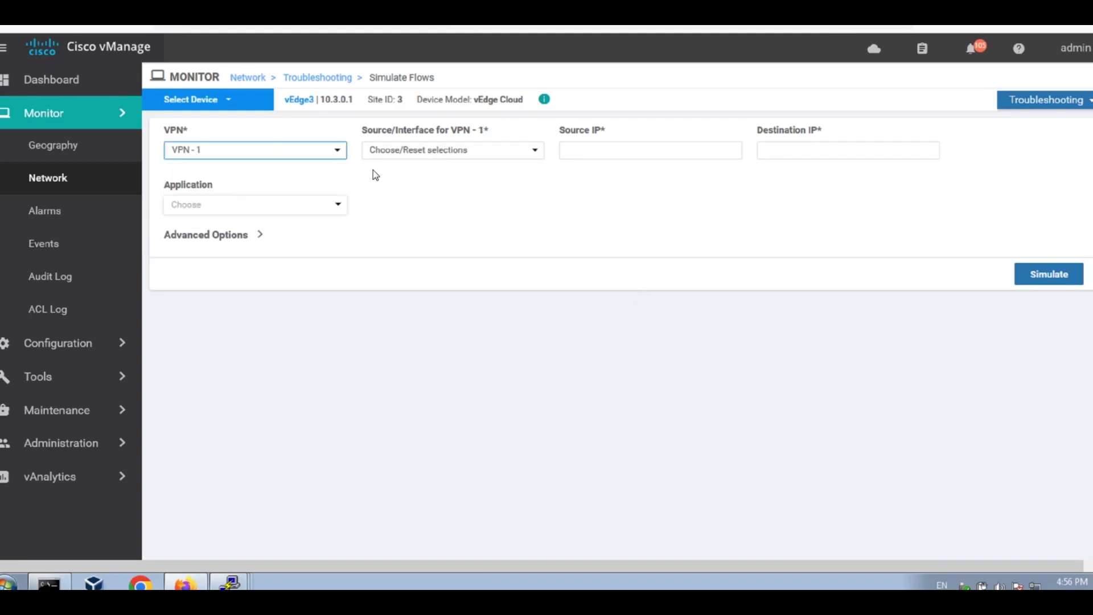
left_click(428, 151)
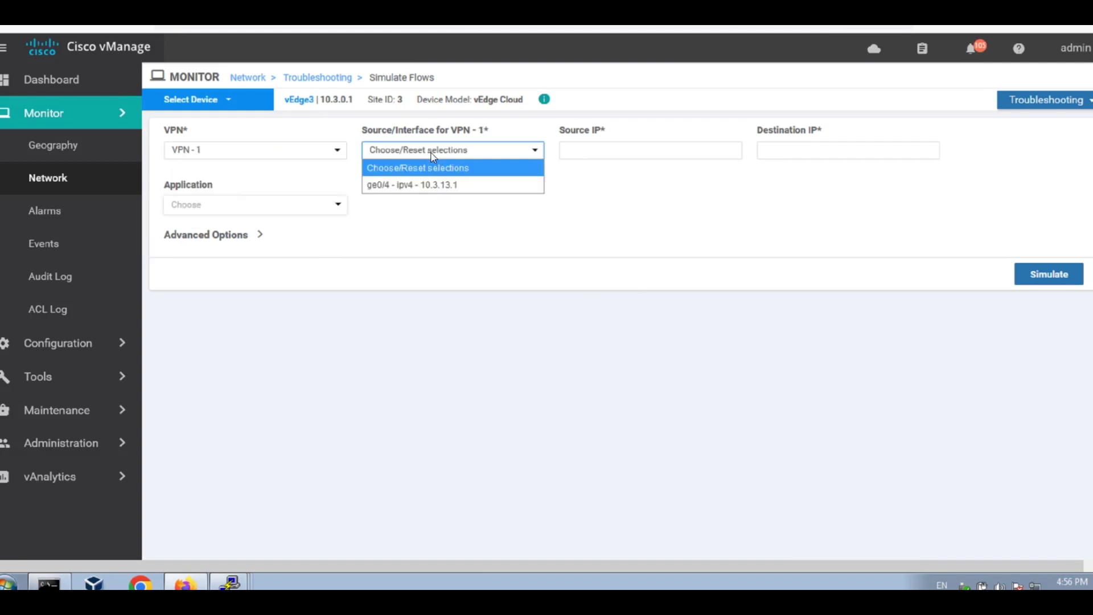
left_click(416, 185)
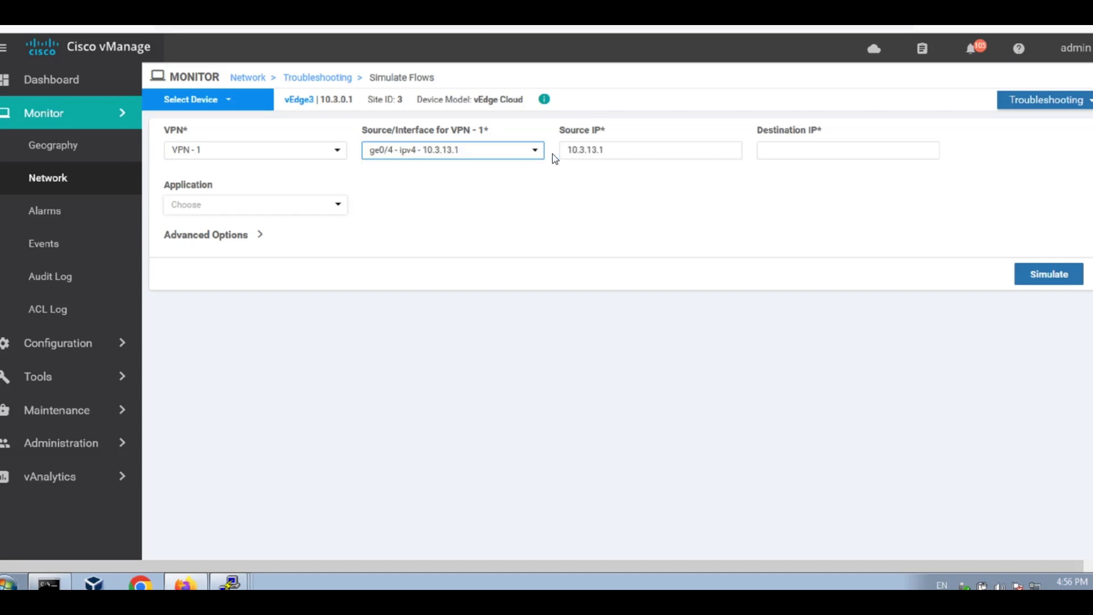
left_click(765, 149)
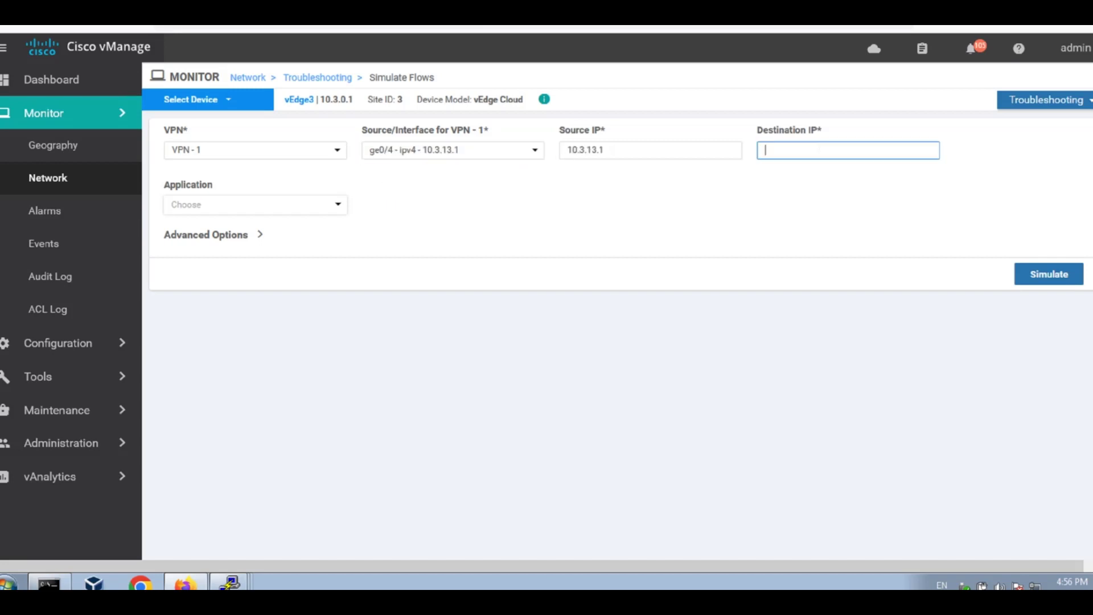
type("10.1")
key("Down")
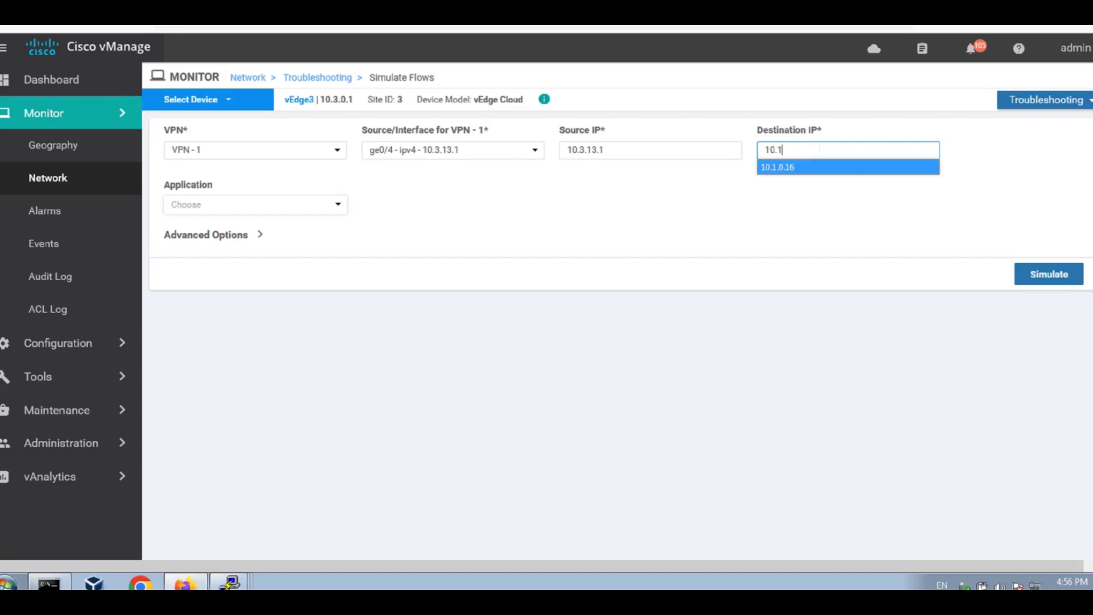
key("Return")
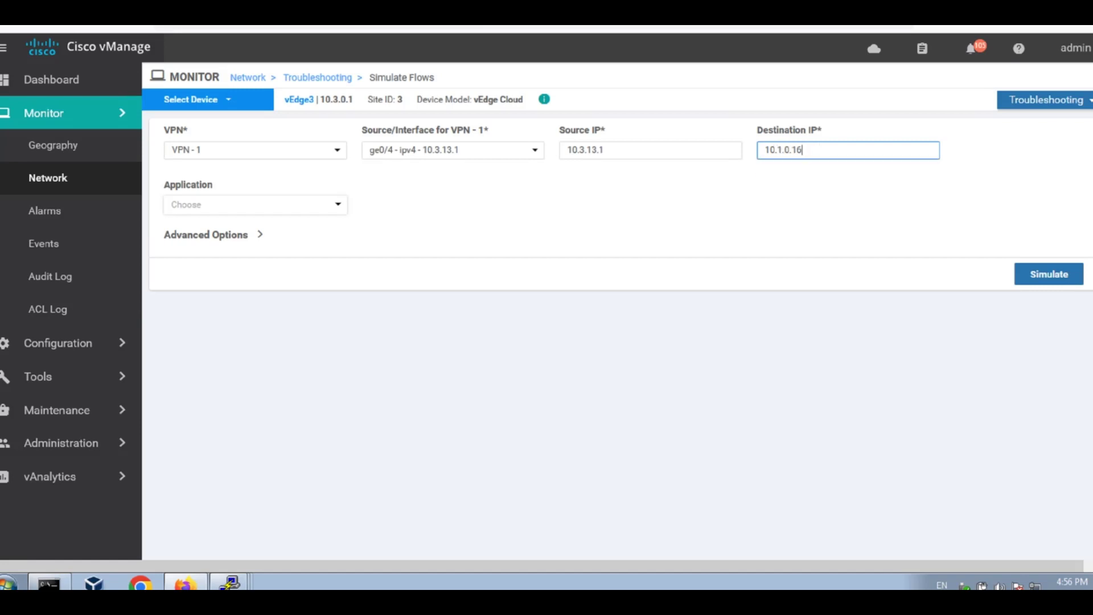
left_click(1038, 276)
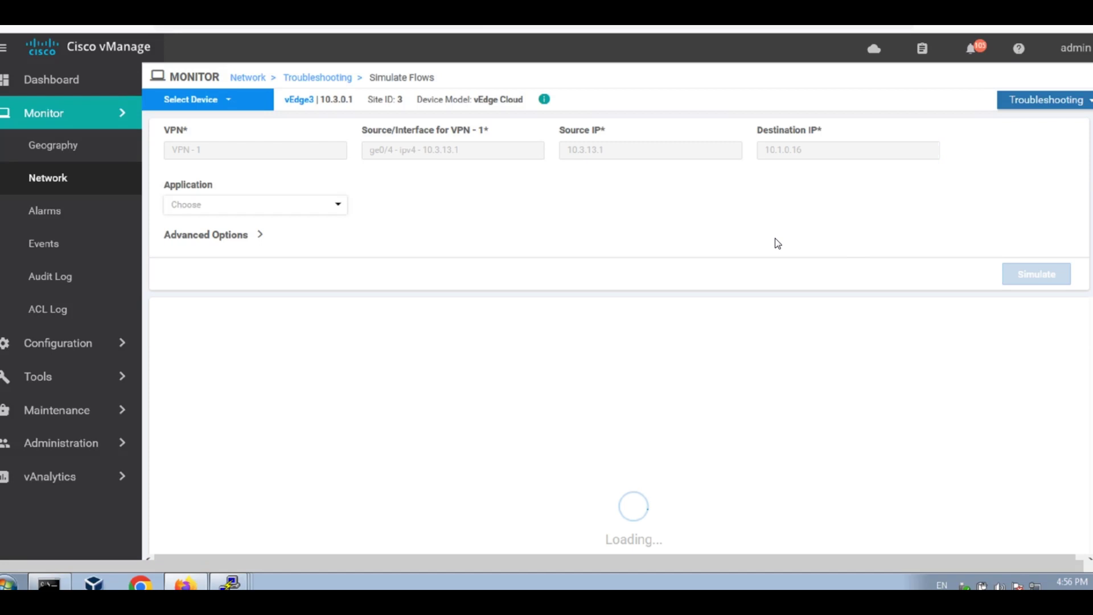
scroll(775, 242, "down", 3)
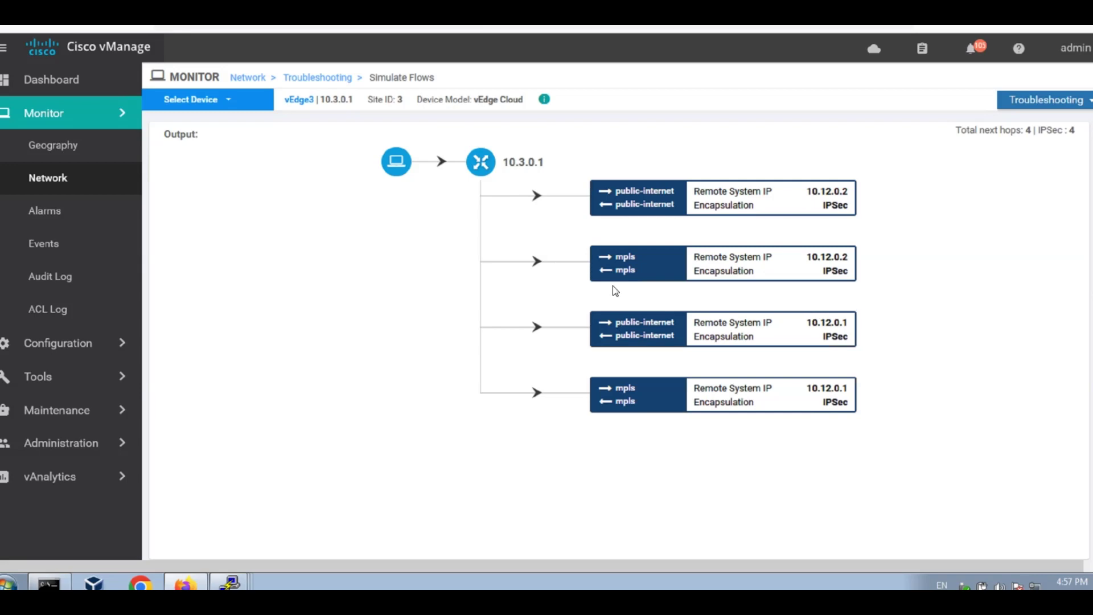
Start a new centralized policy with a custom control topology containing a TLOC sequence.
left_click(94, 343)
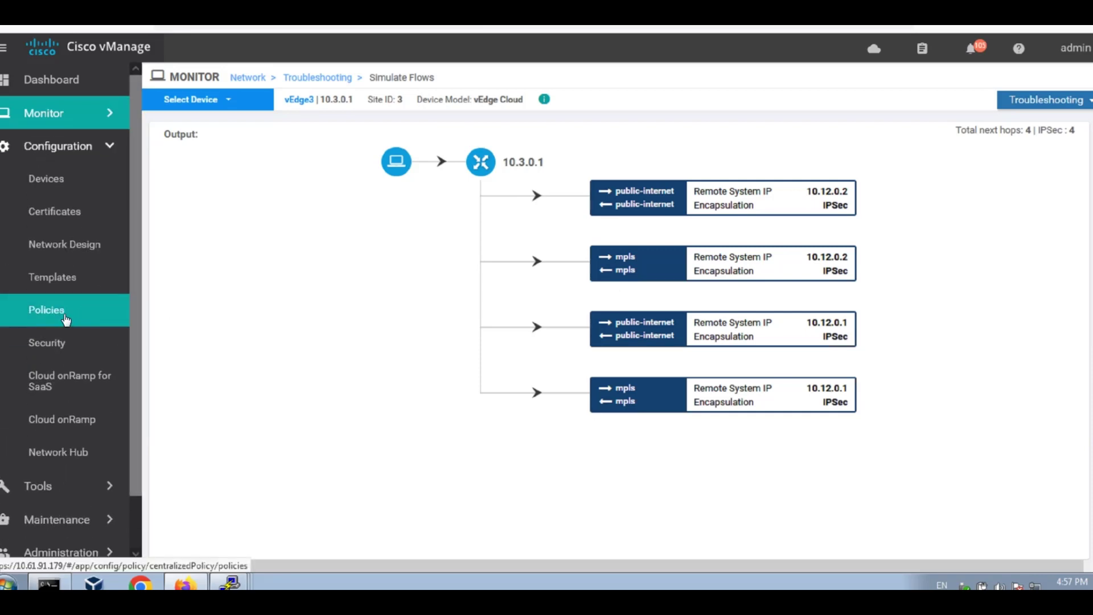
left_click(68, 322)
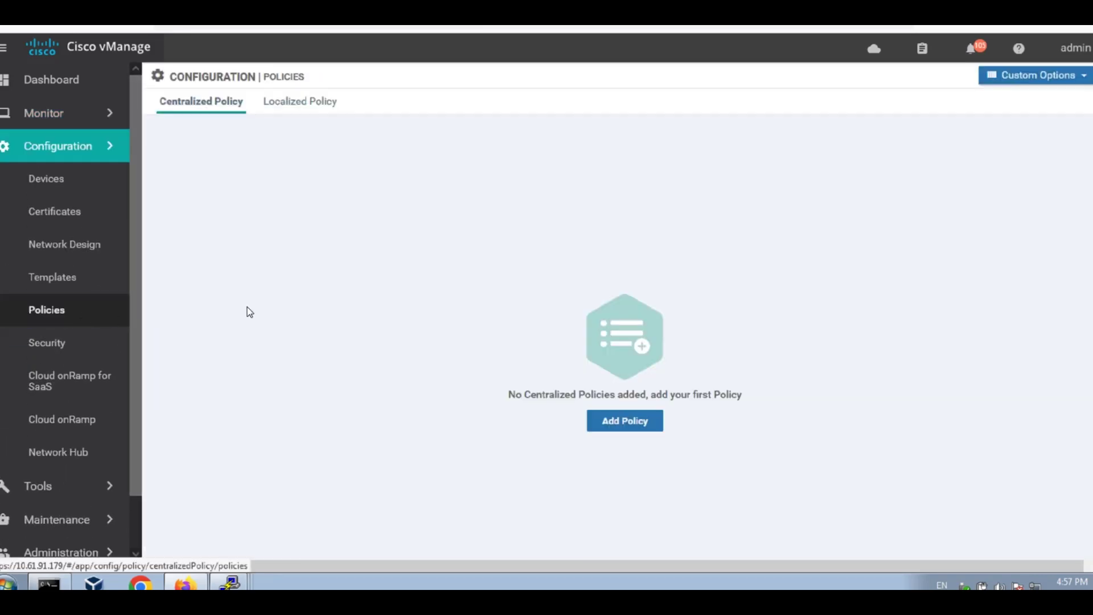
left_click(655, 424)
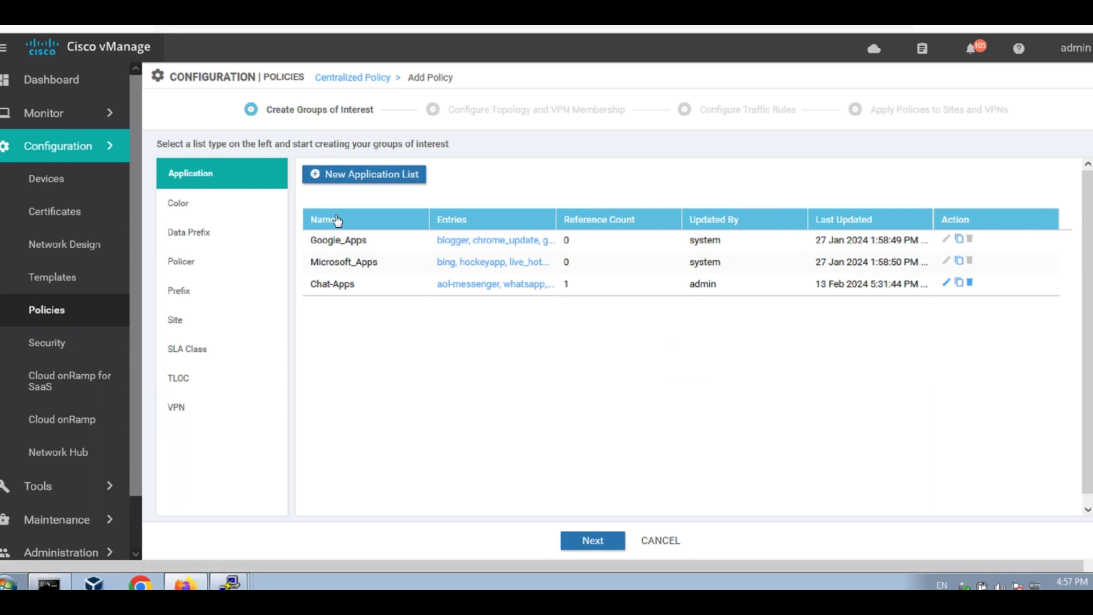
left_click(593, 540)
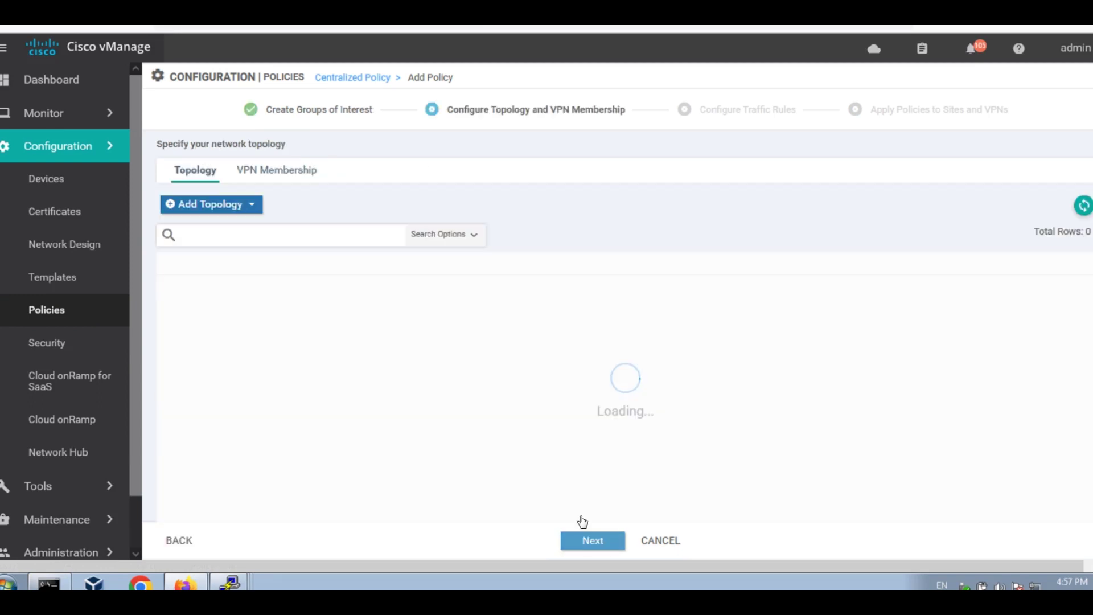
left_click(251, 205)
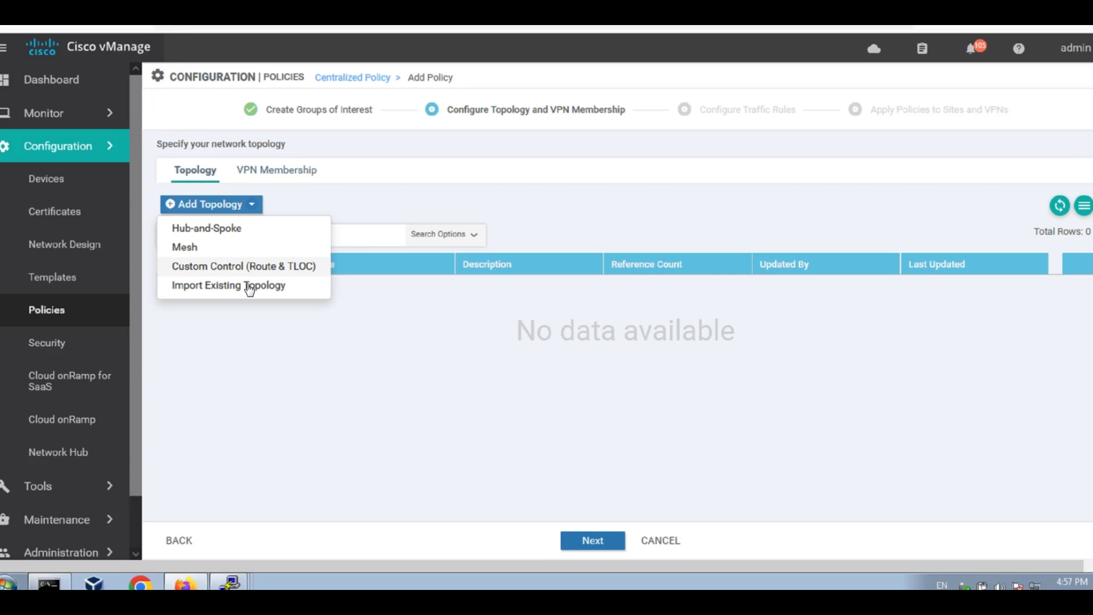
left_click(230, 267)
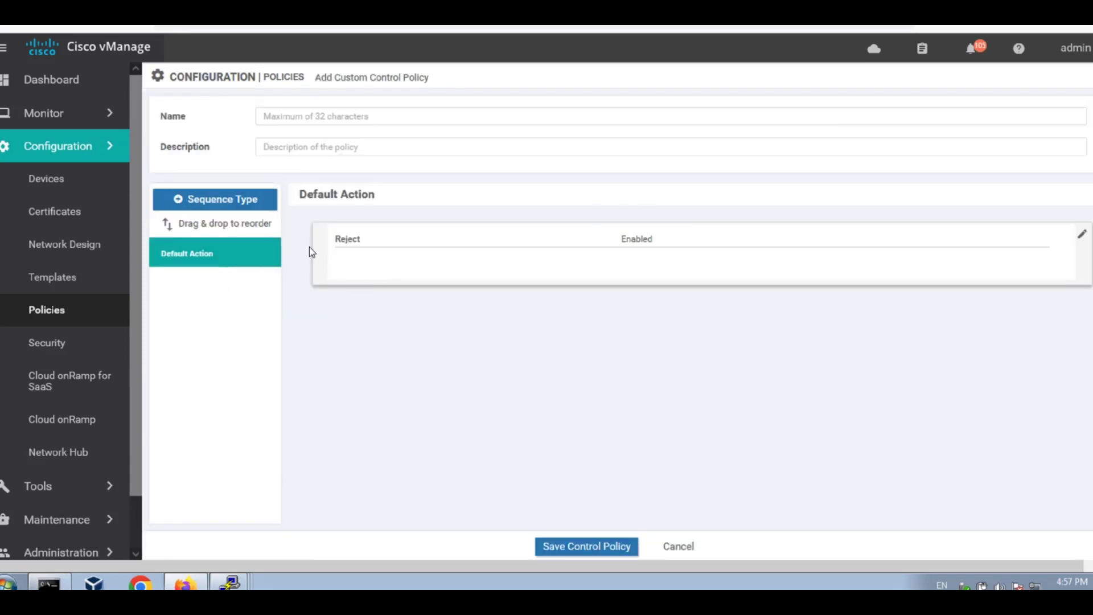
left_click(200, 198)
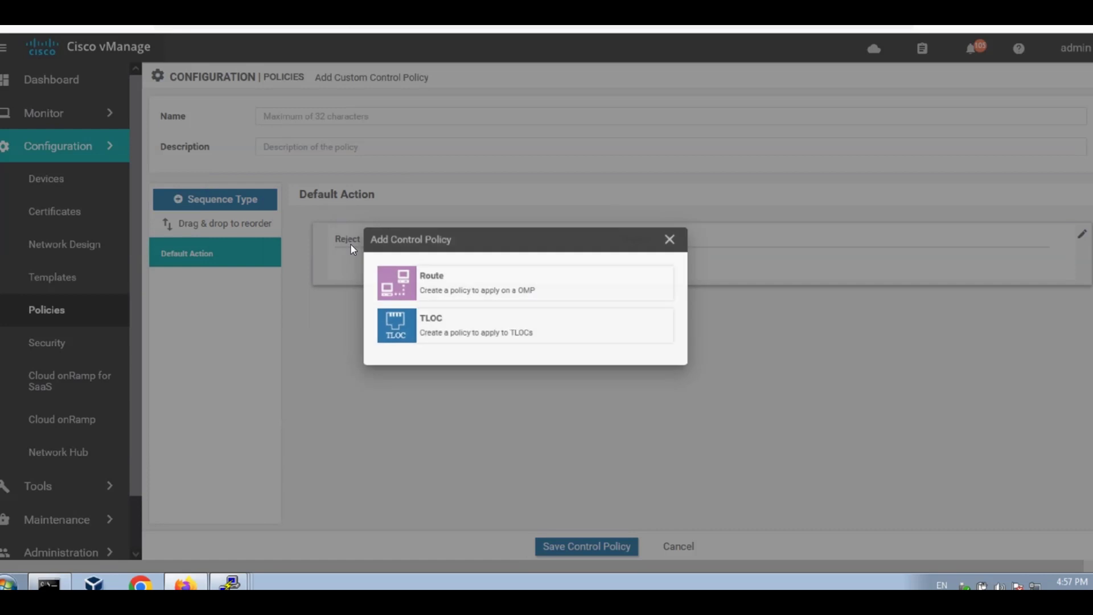
left_click(472, 337)
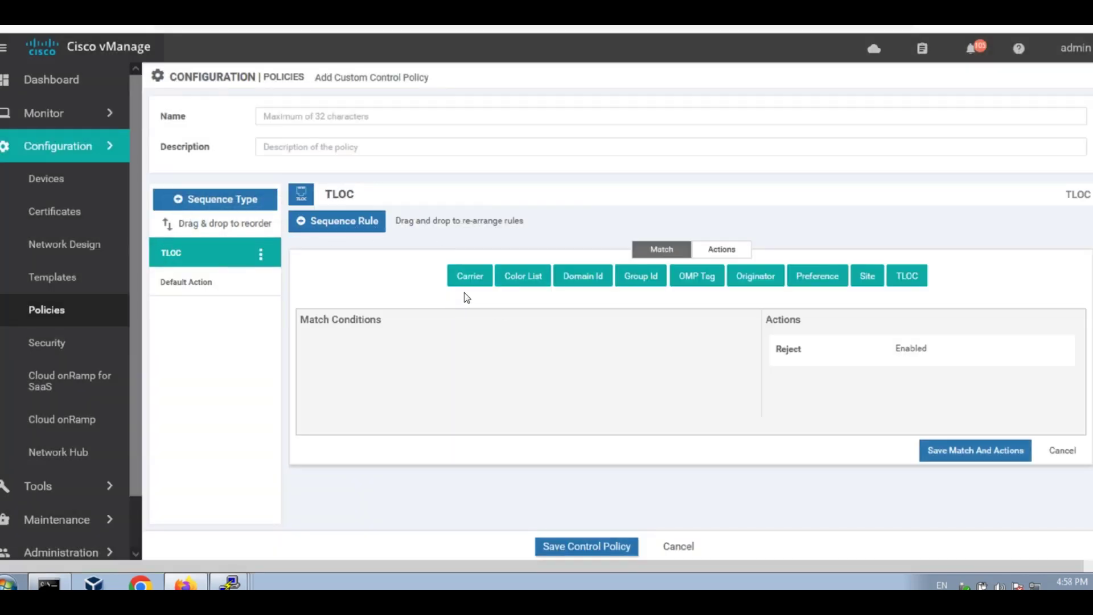
Save a TLOC rule matching originator 10.12.0.1 with accept and preference 10.
left_click(766, 280)
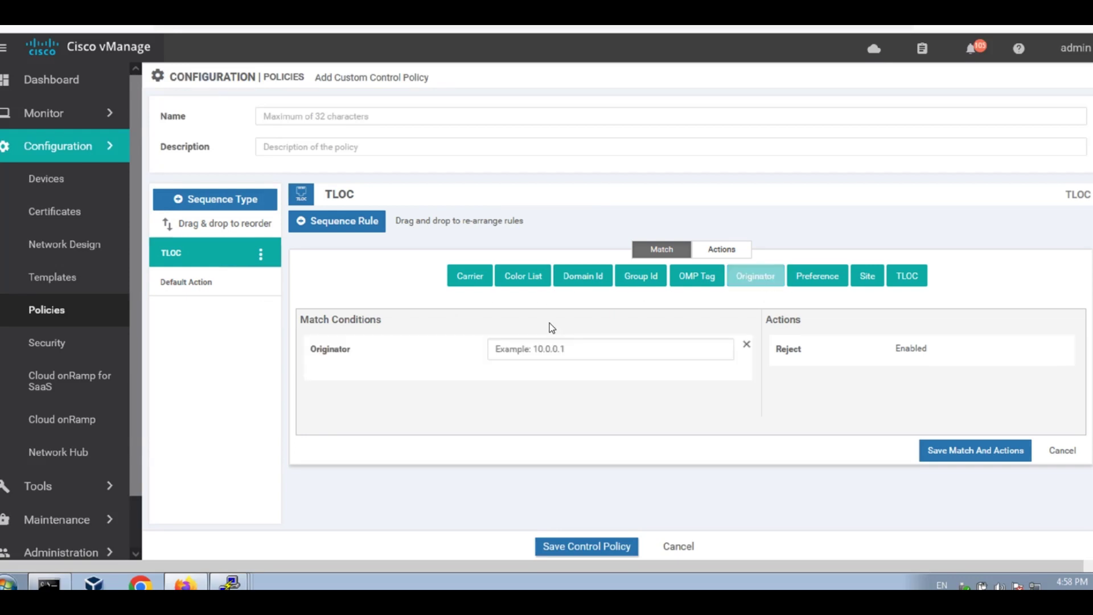
left_click(495, 348)
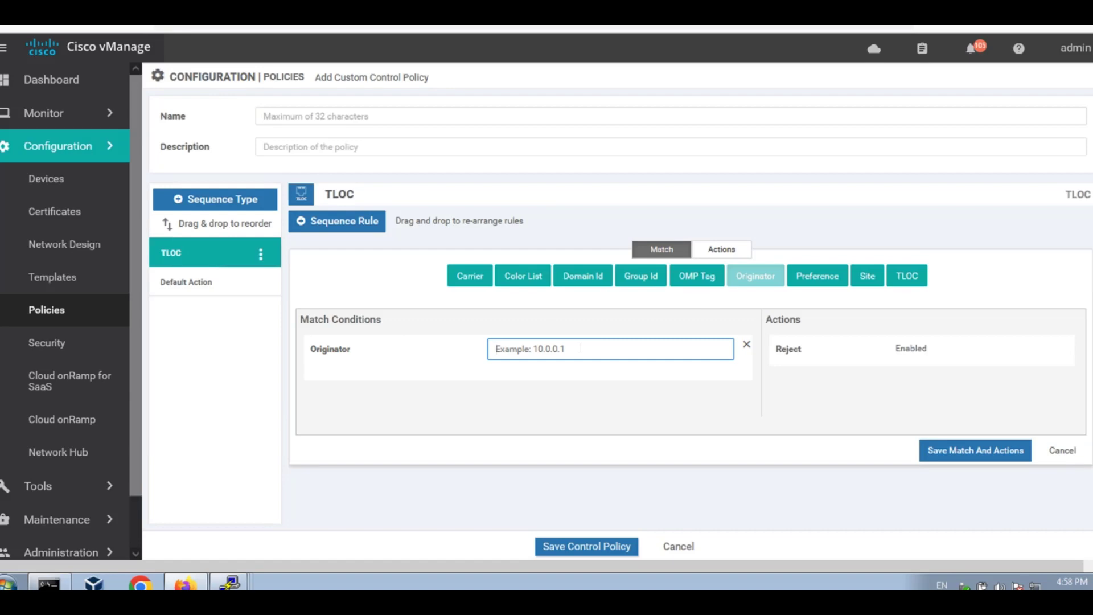
type("10.12.0.1")
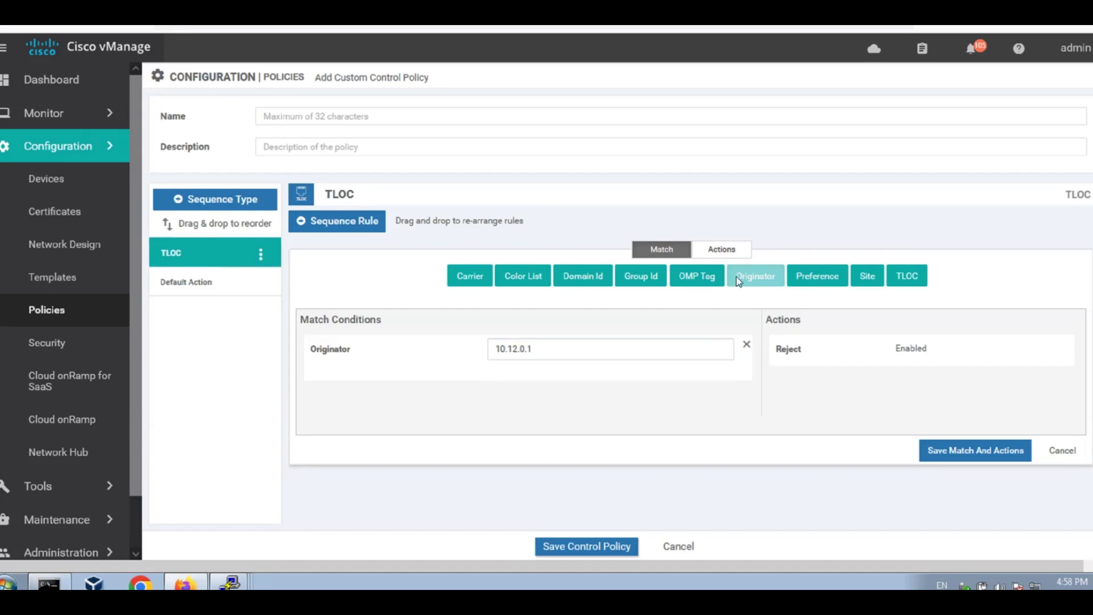
left_click(727, 251)
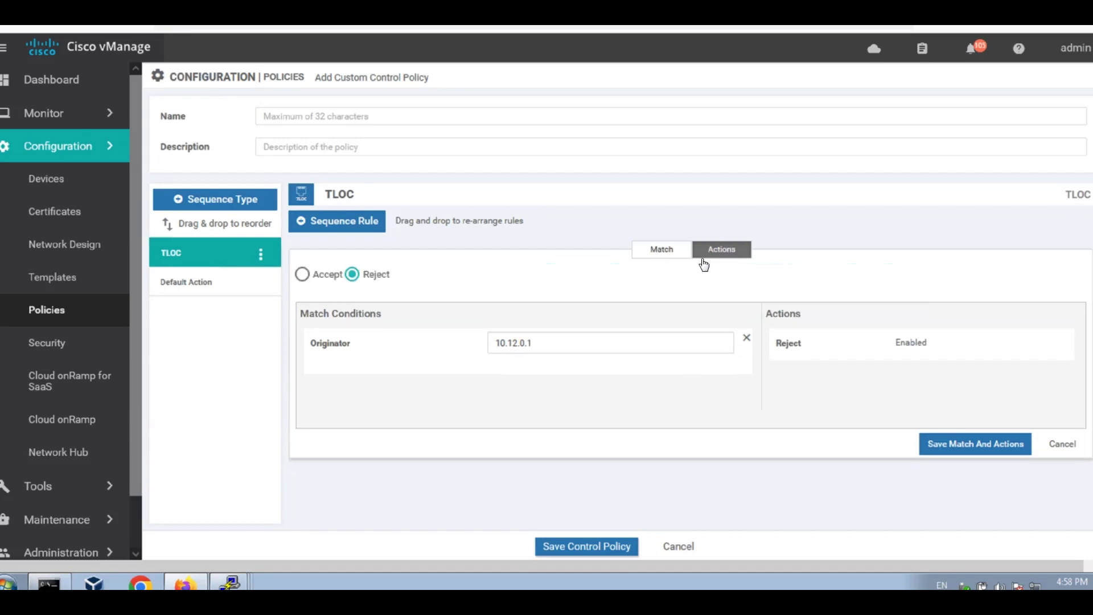
left_click(302, 275)
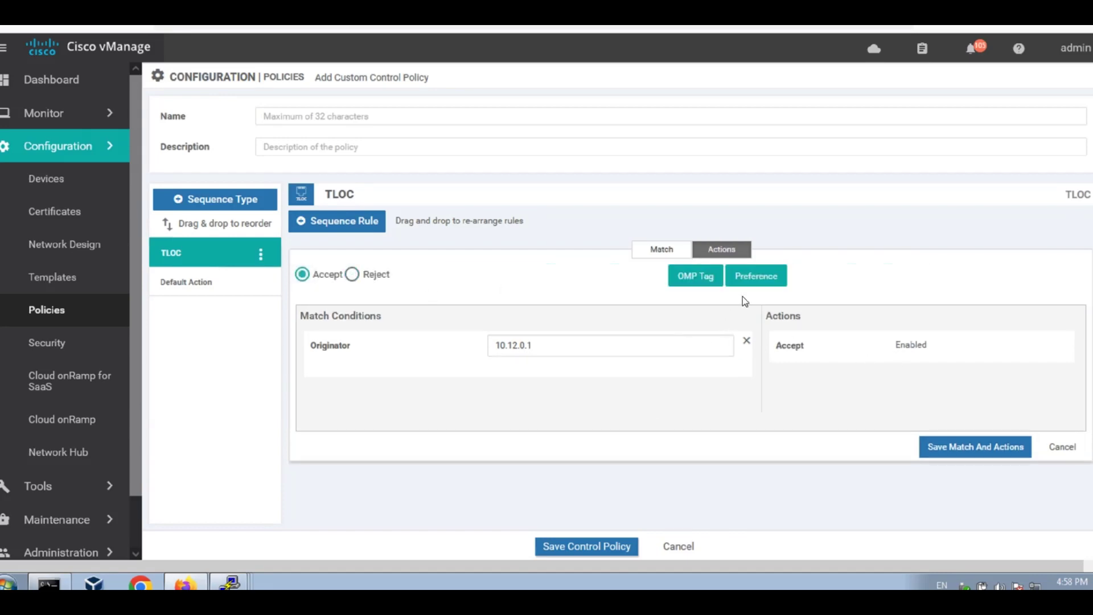
left_click(766, 280)
type("10")
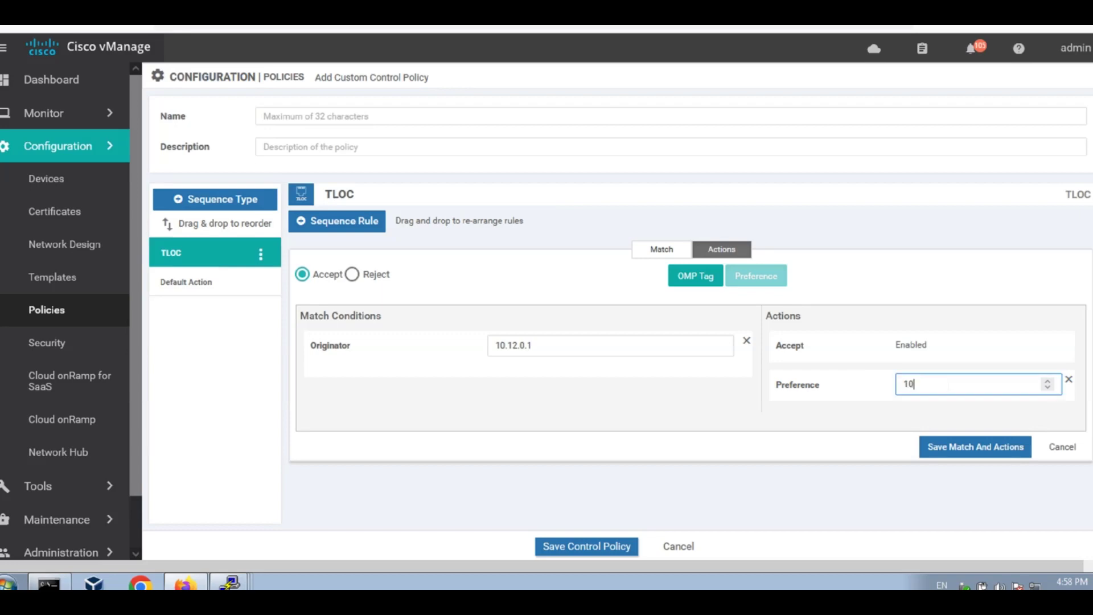
left_click(943, 448)
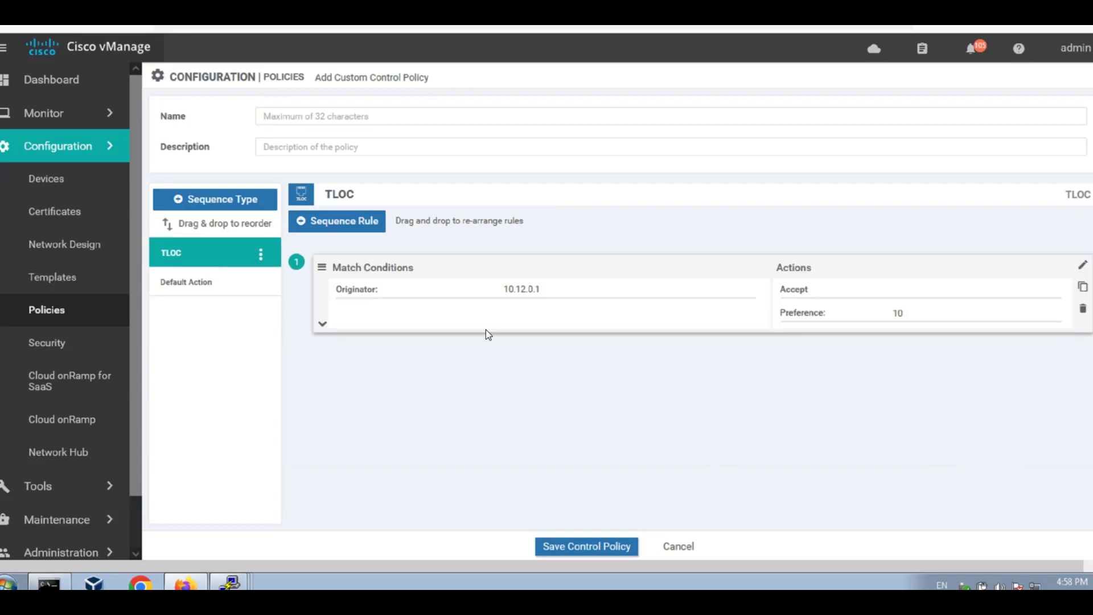
Save a TLOC sequence rule matching site list vEdge2 with action accept.
left_click(364, 227)
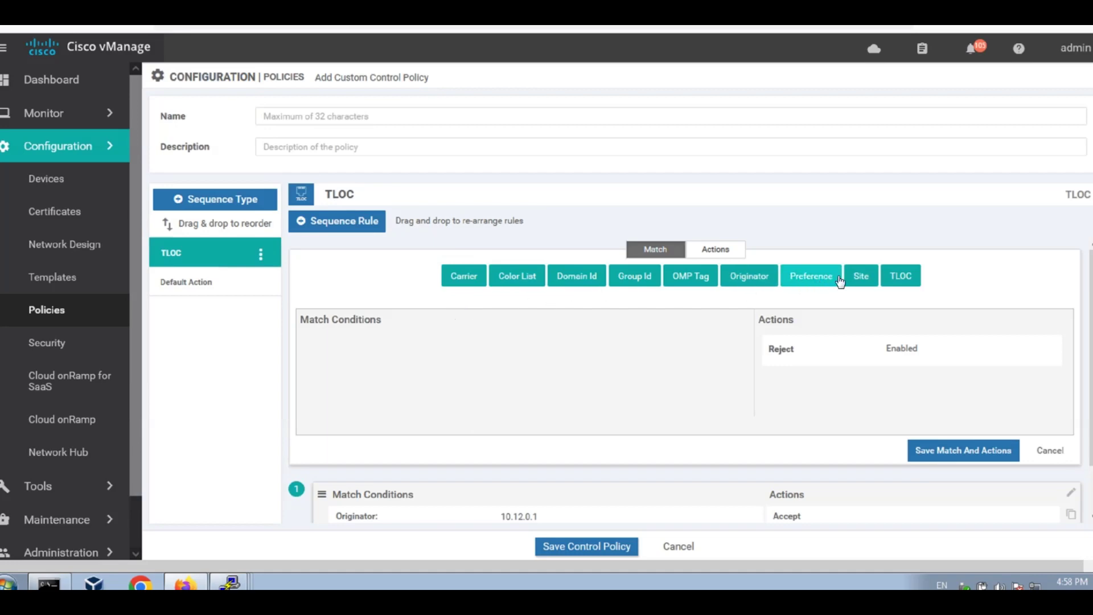
left_click(861, 275)
left_click(356, 368)
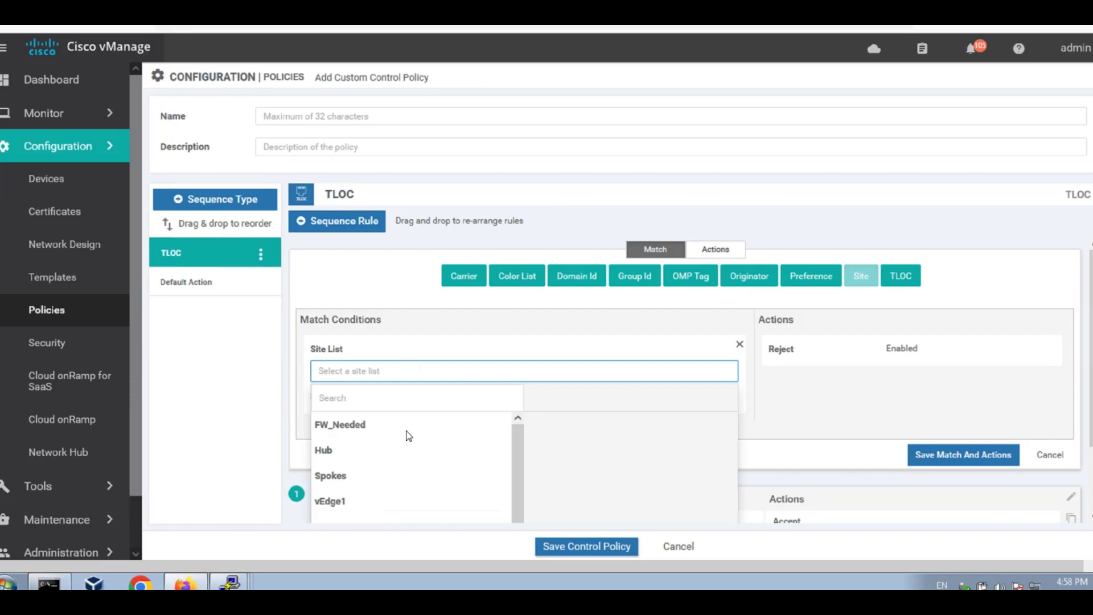
scroll(419, 481, "down", 1)
left_click(360, 486)
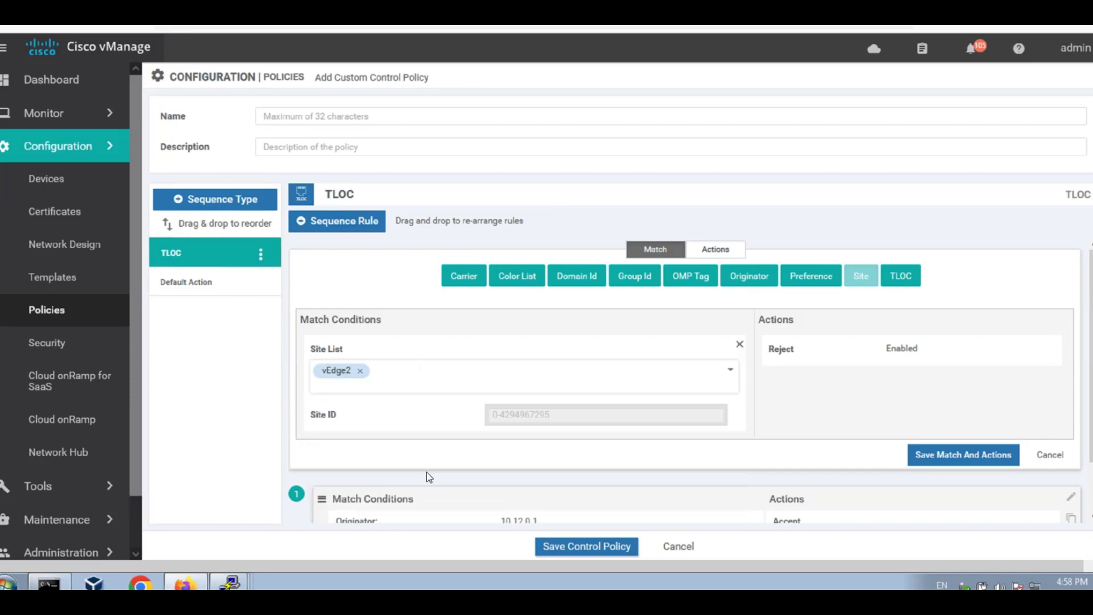
left_click(327, 382)
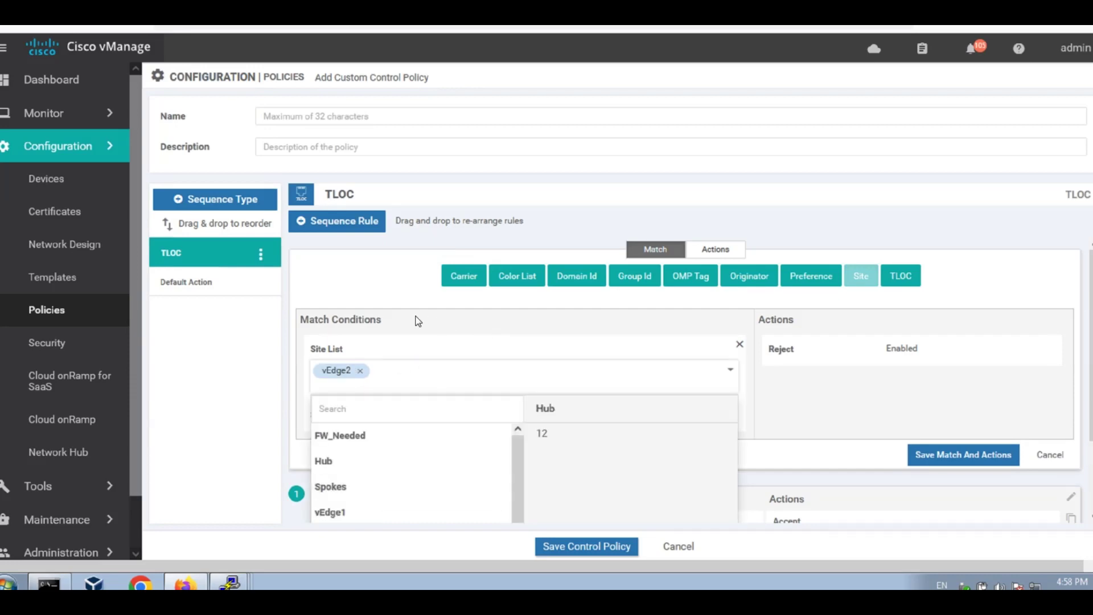
left_click(365, 338)
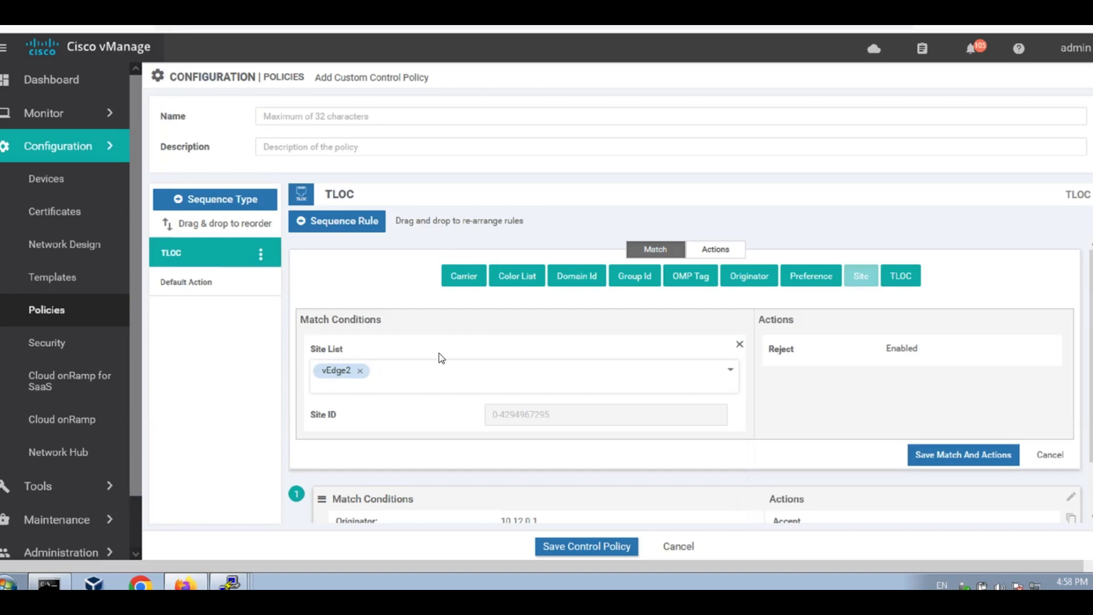
left_click(713, 251)
left_click(302, 275)
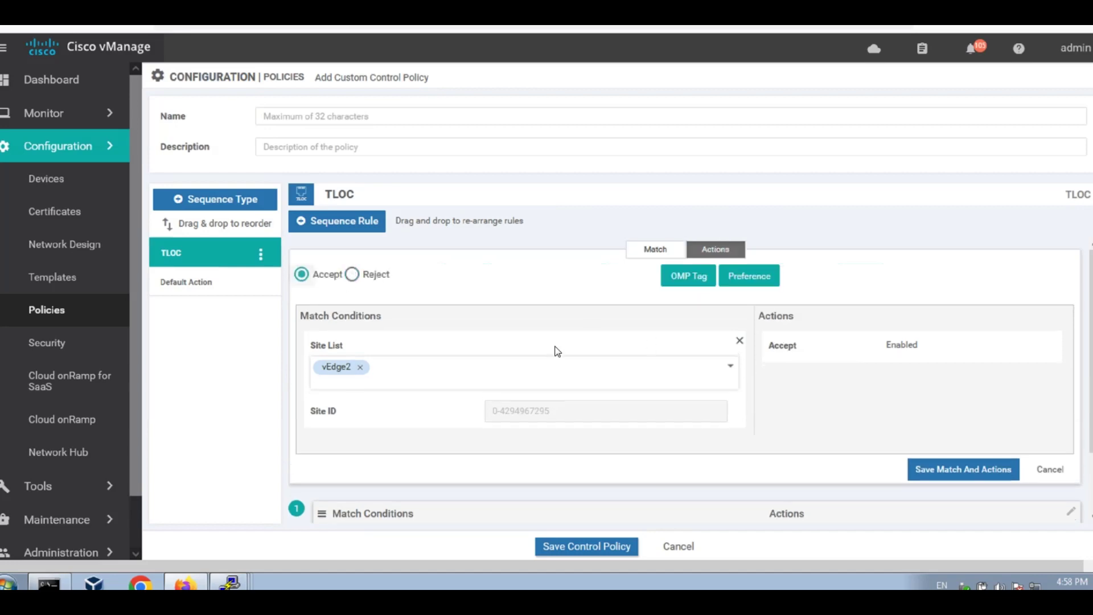
left_click(923, 470)
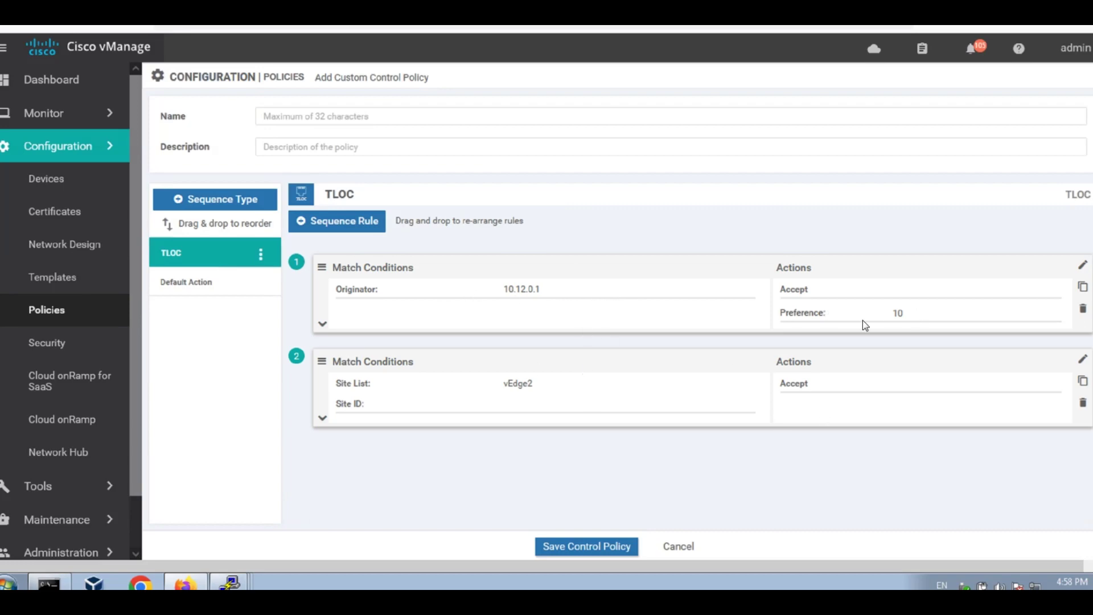
Save a TLOC sequence rule matching site list Spokes with action accept.
left_click(337, 223)
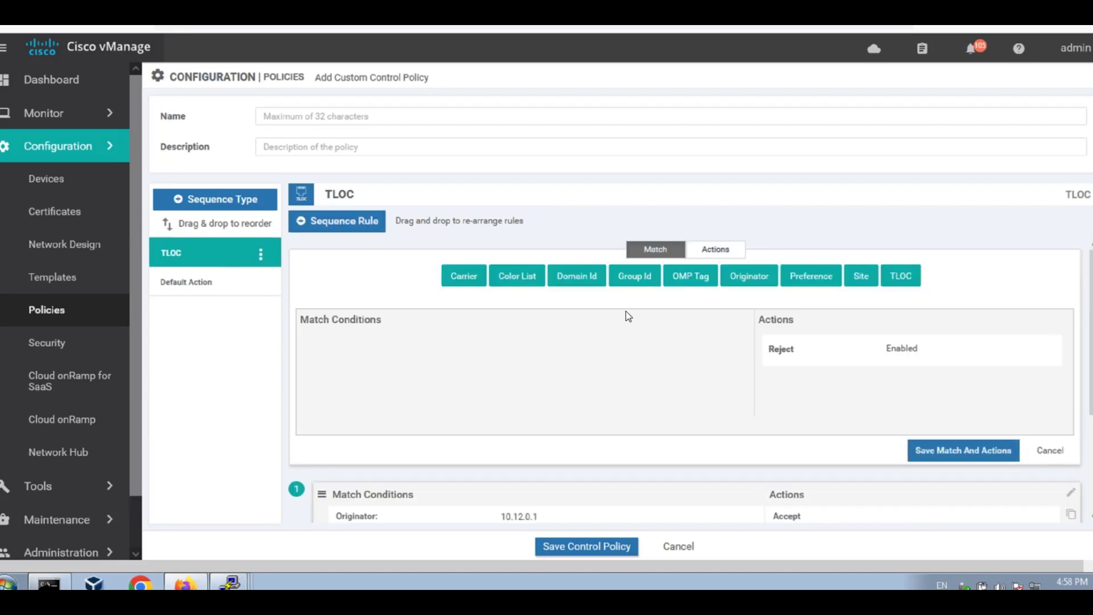
left_click(861, 276)
left_click(359, 371)
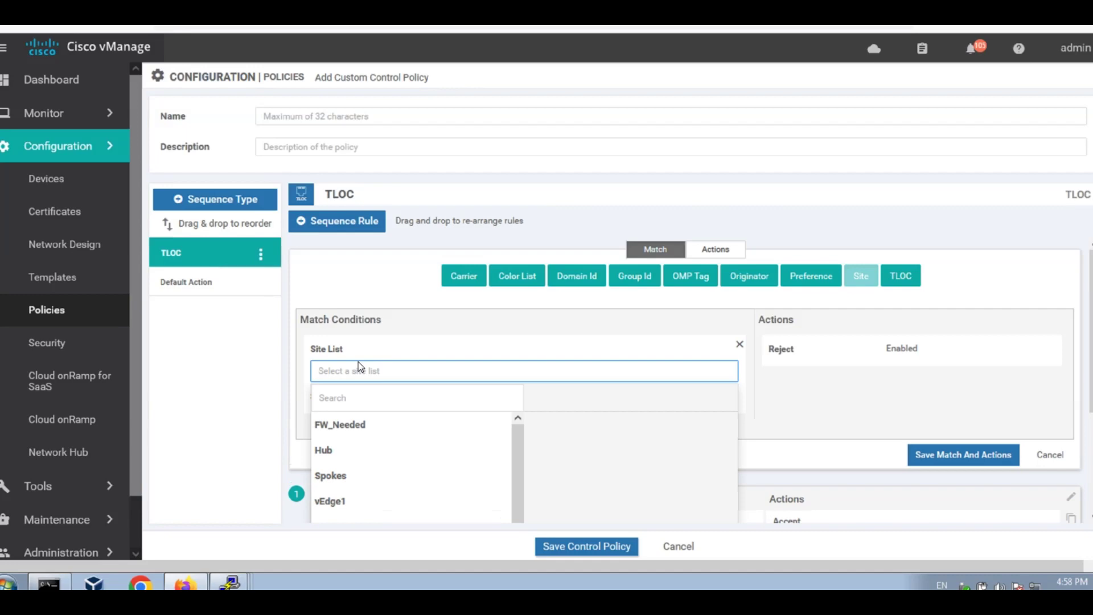
scroll(364, 480, "down", 1)
left_click(353, 438)
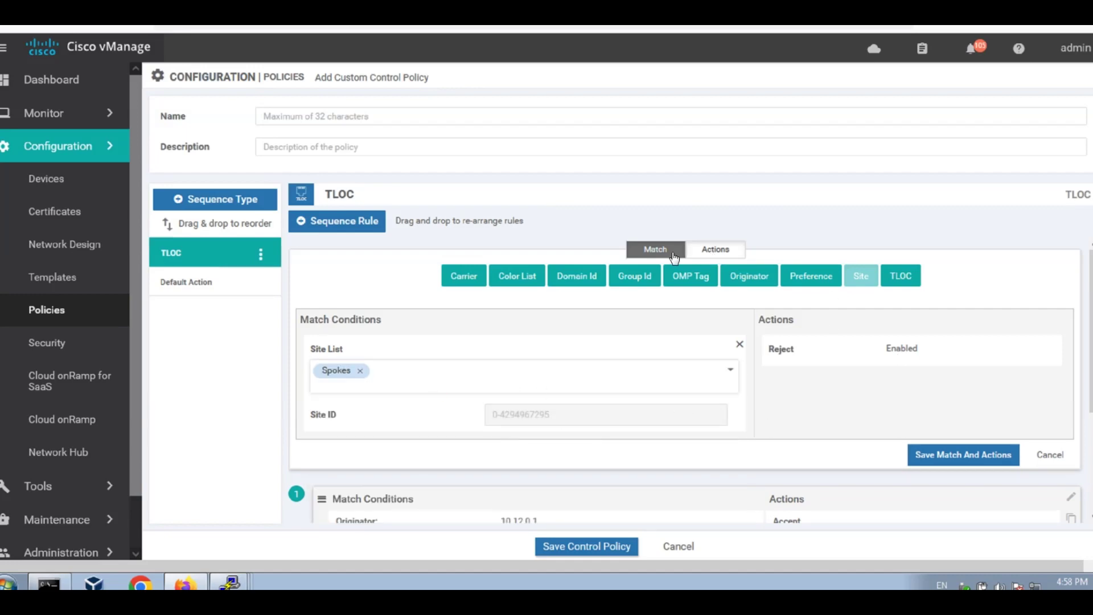
left_click(714, 251)
left_click(323, 278)
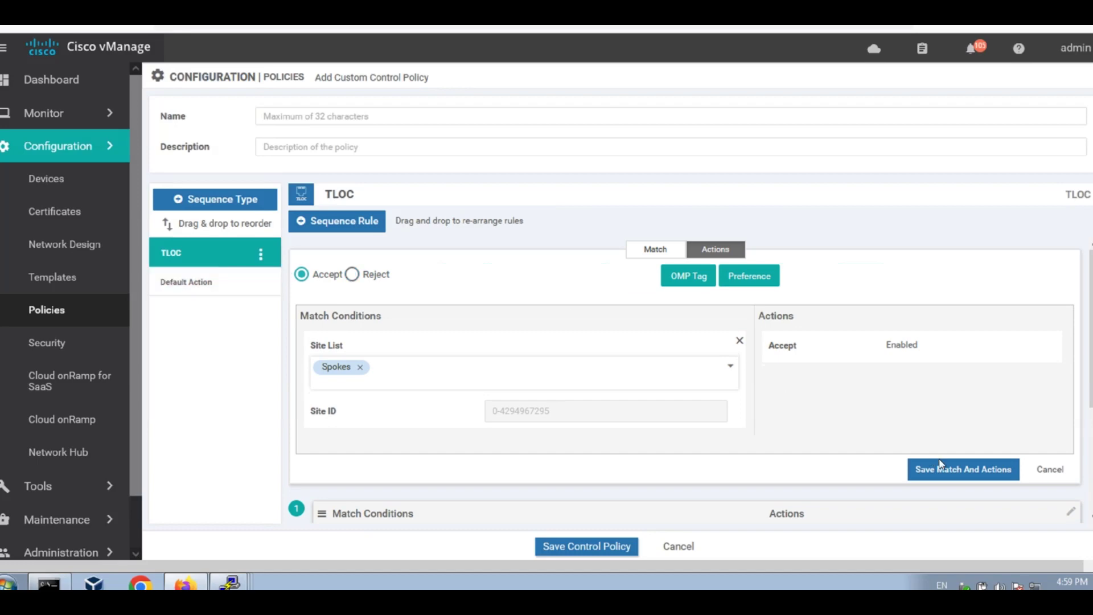
left_click(957, 471)
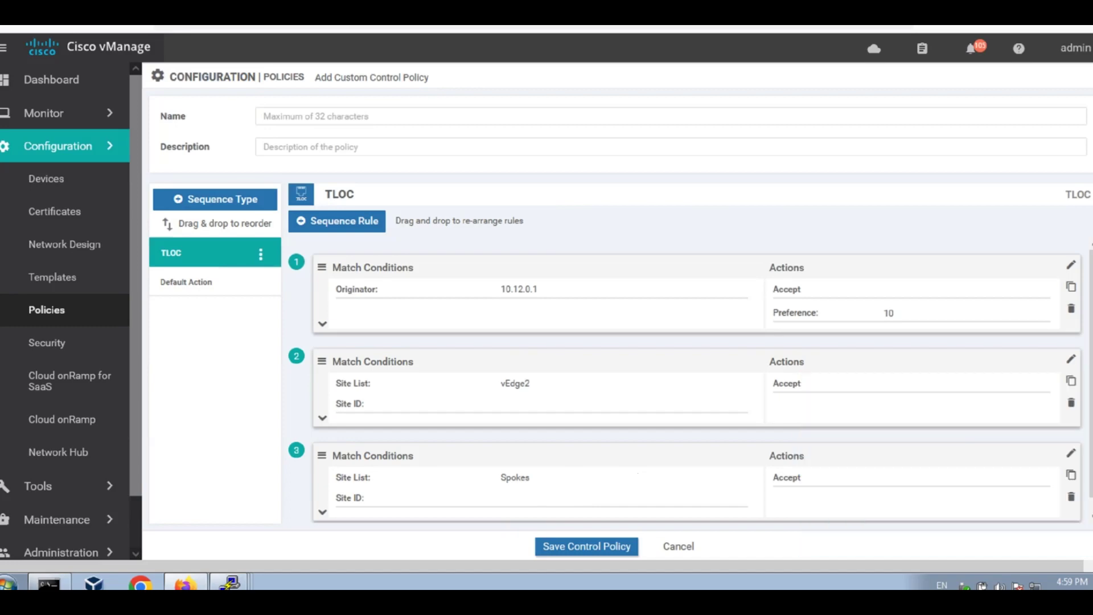
Add a Route sequence and save a rule matching site list Hub with accept.
left_click(220, 200)
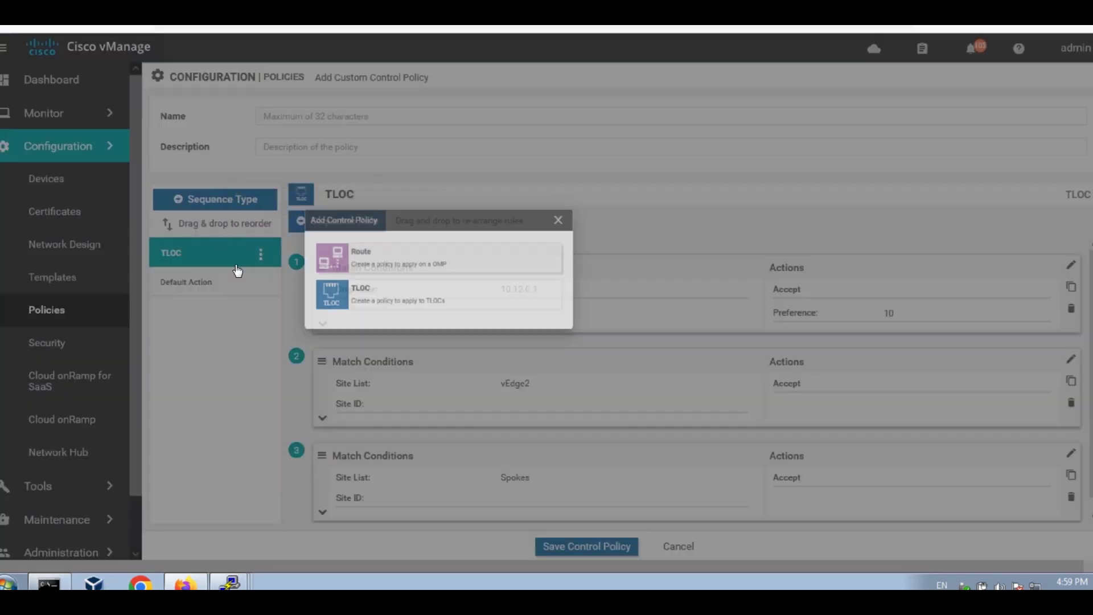
left_click(483, 296)
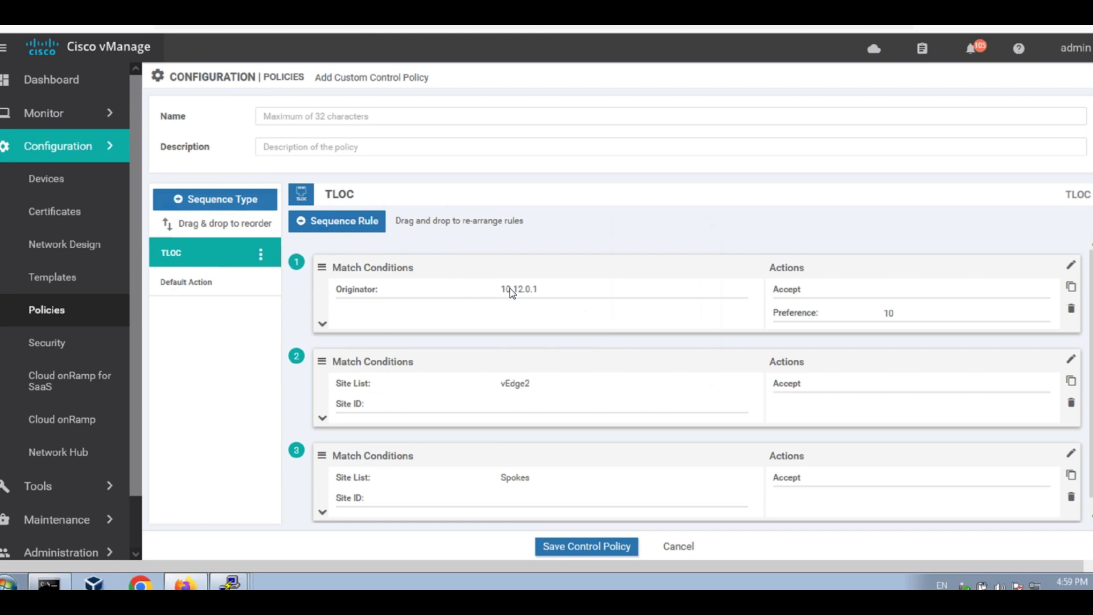
left_click(356, 227)
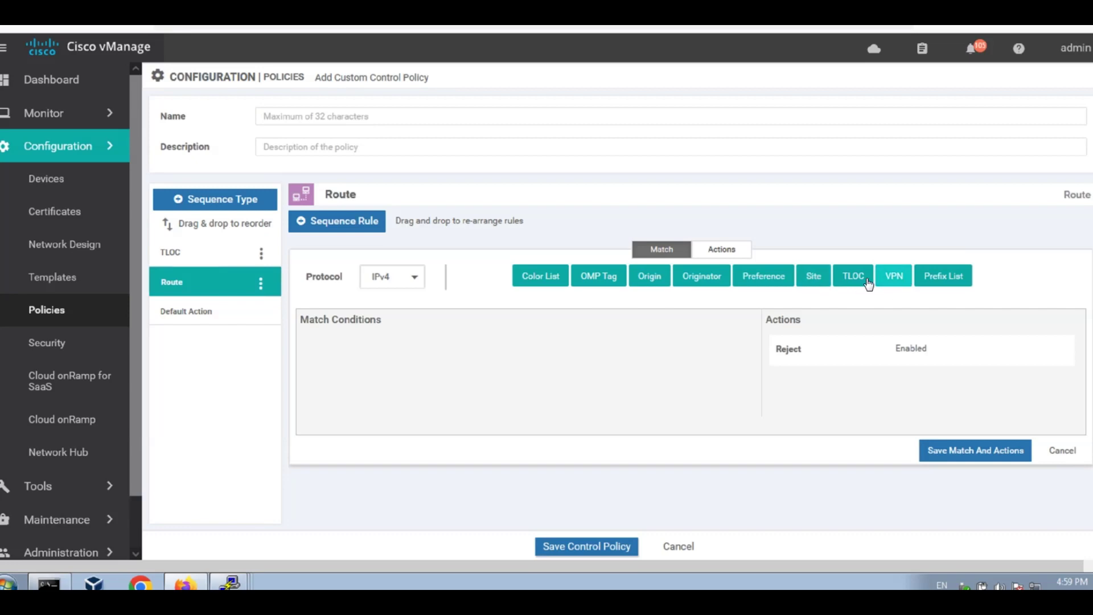
left_click(815, 279)
left_click(399, 371)
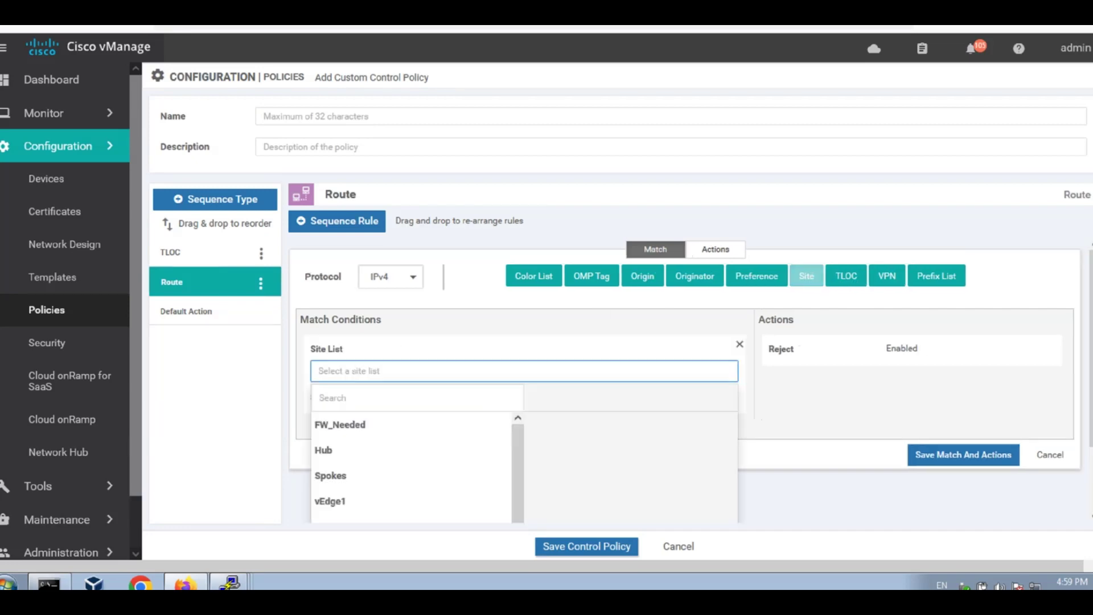
left_click(324, 450)
left_click(721, 251)
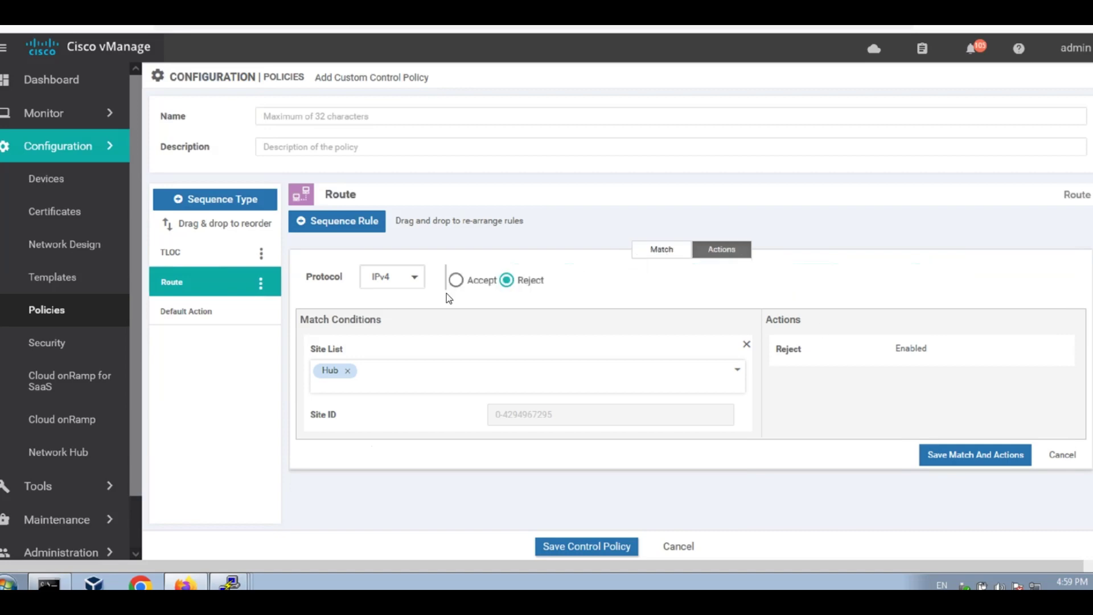
left_click(455, 278)
left_click(975, 474)
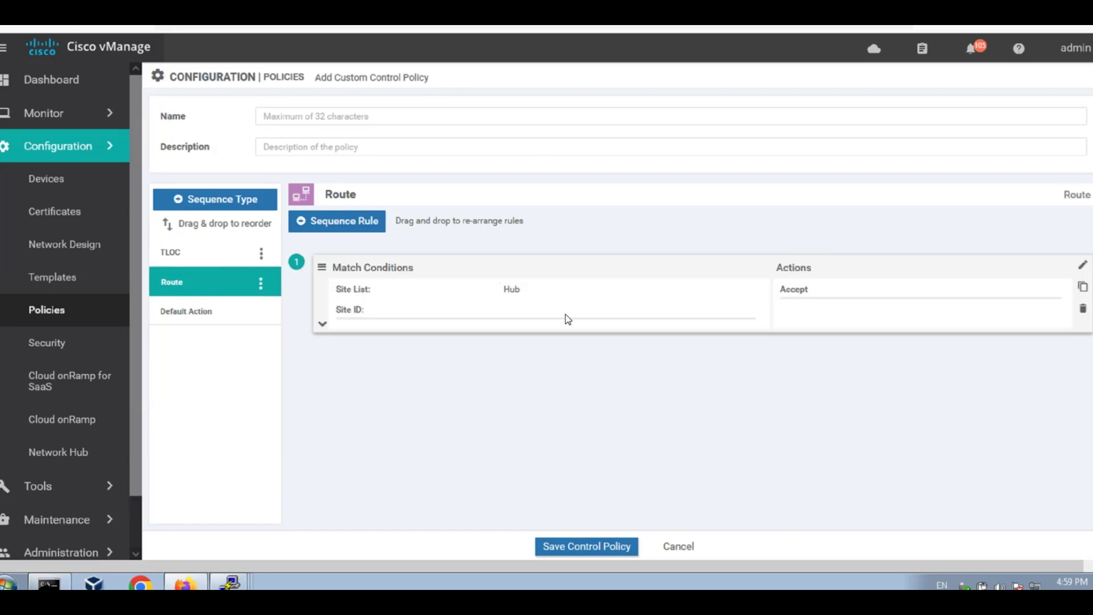
Save a second route rule matching site list Spokes with accept.
left_click(319, 221)
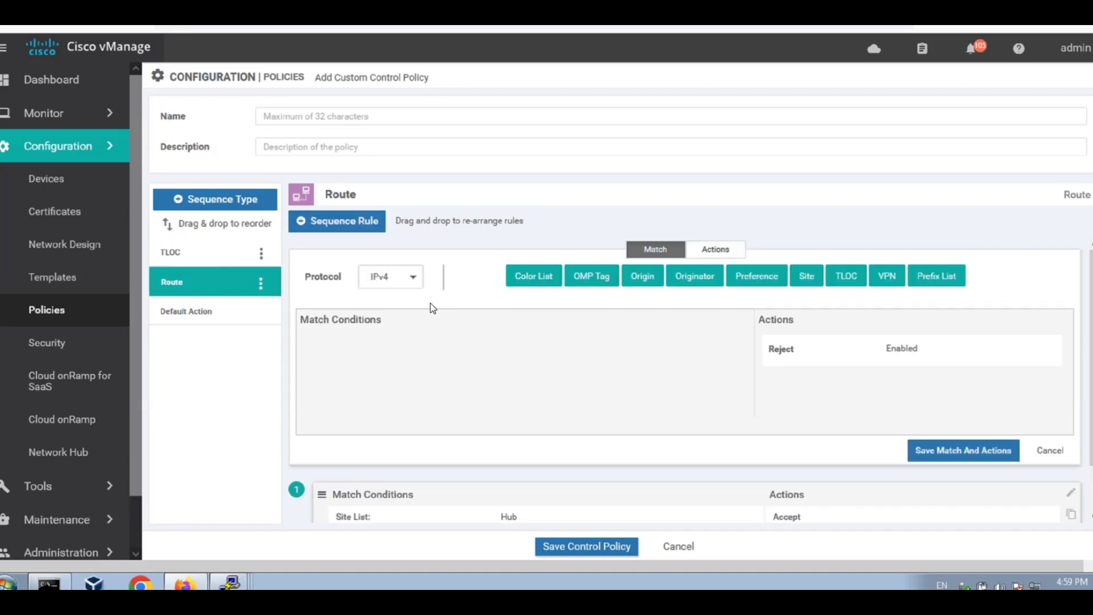
left_click(806, 277)
left_click(427, 371)
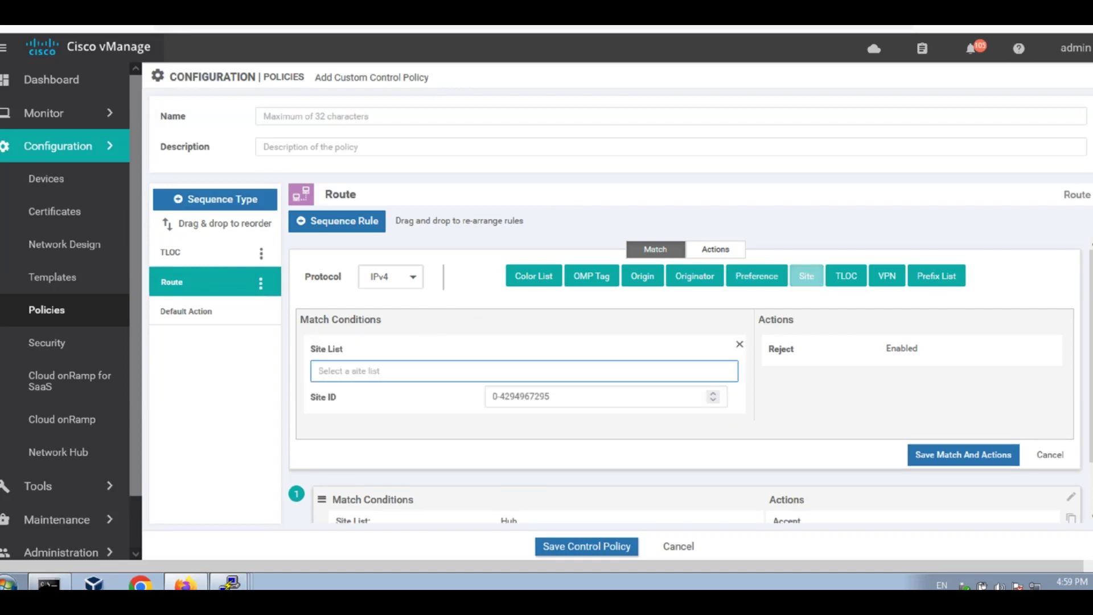
left_click(350, 477)
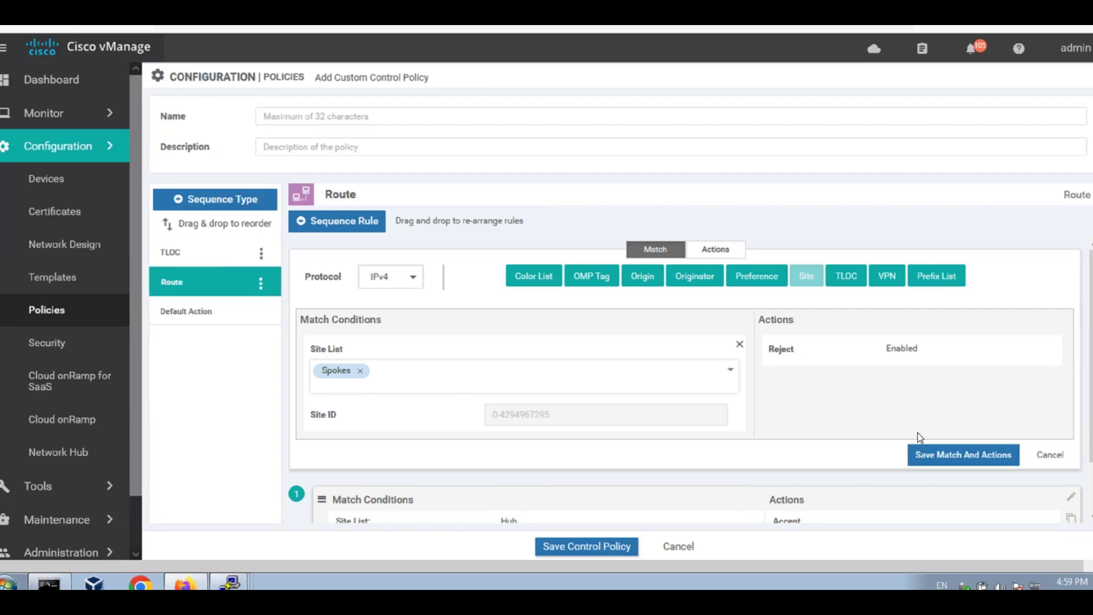
left_click(707, 249)
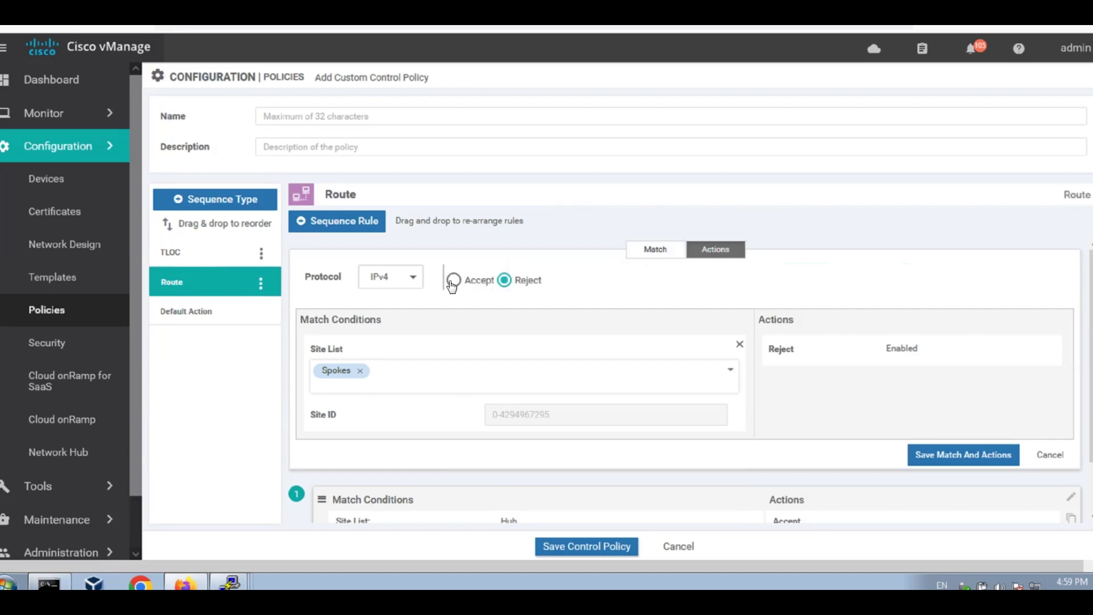
left_click(453, 278)
left_click(976, 478)
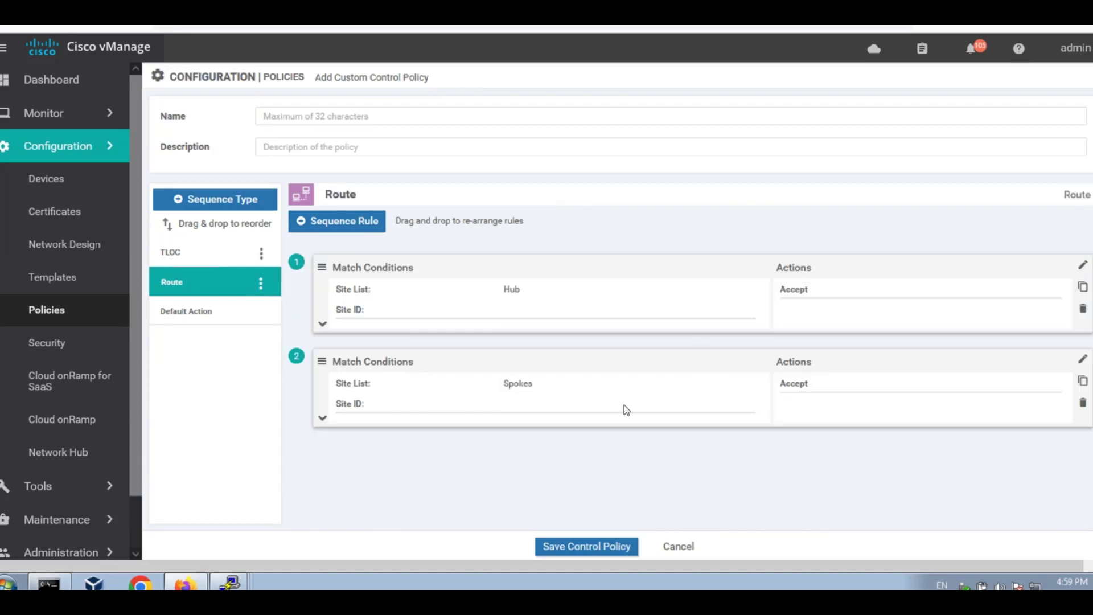
Name the control policy 'TLOC-Preference', use the same text as description, and save it.
left_click(263, 116)
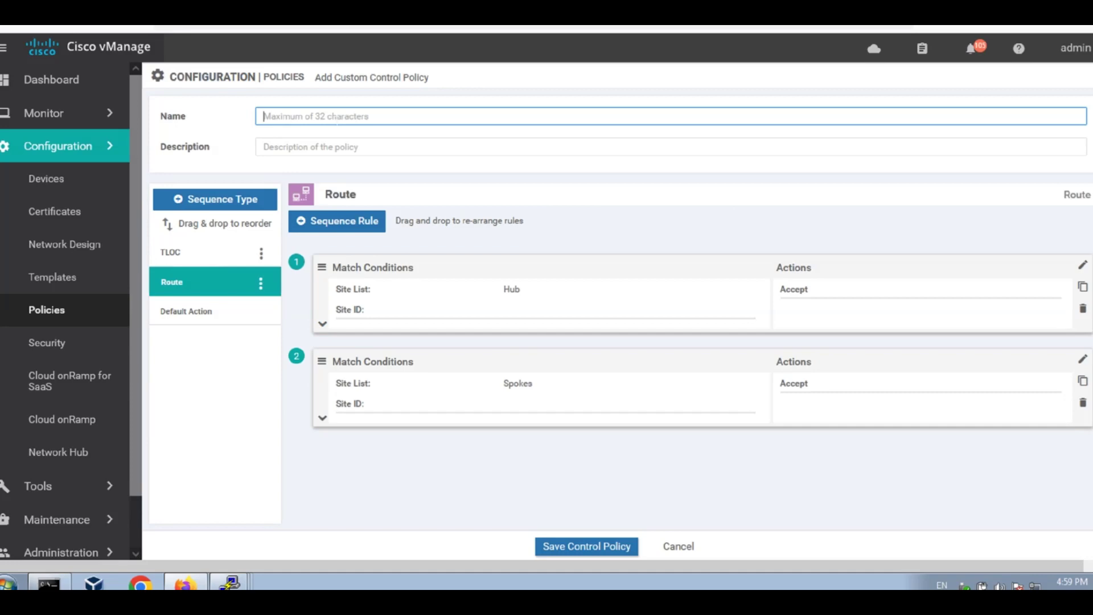
type("TLOC-Preference")
key("ctrl+a")
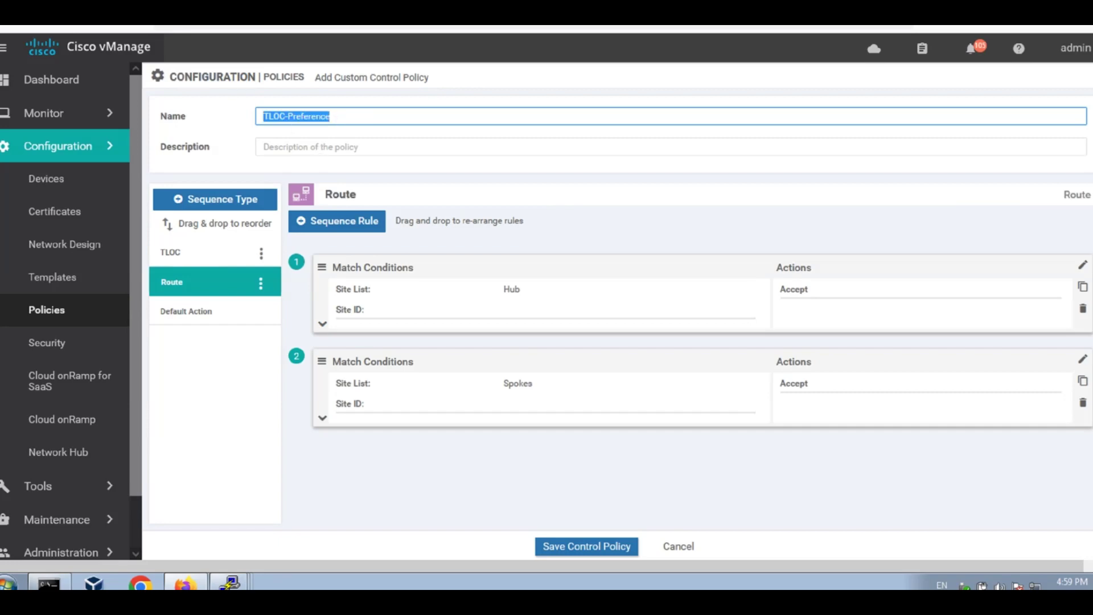
key("ctrl+c")
key("Tab")
key("ctrl+v")
left_click(579, 550)
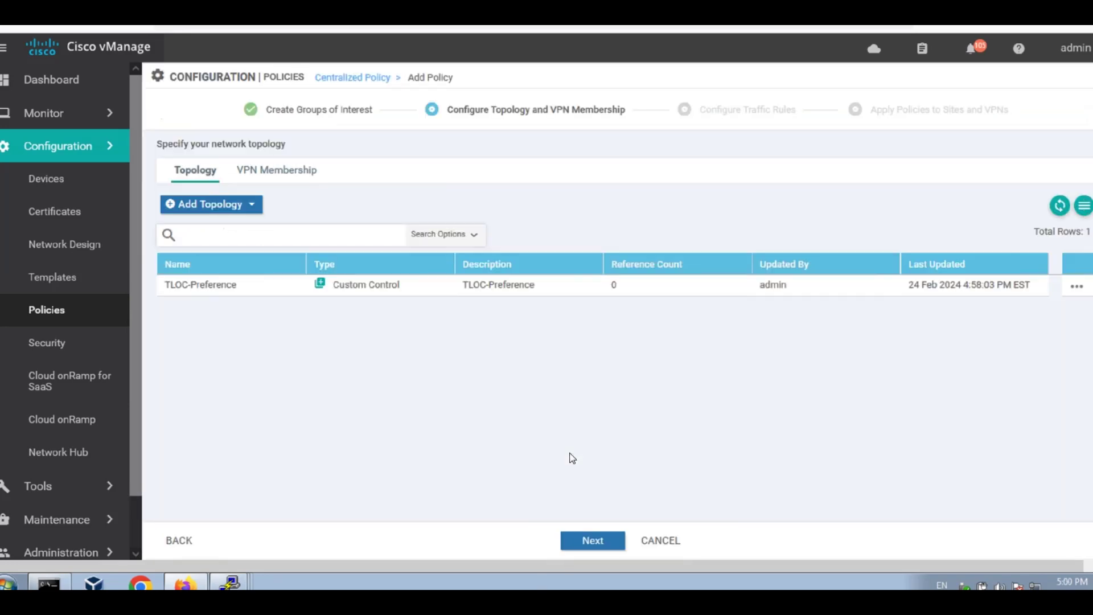
Apply TLOC-Preference inbound to the Hub and Spokes site lists.
left_click(600, 546)
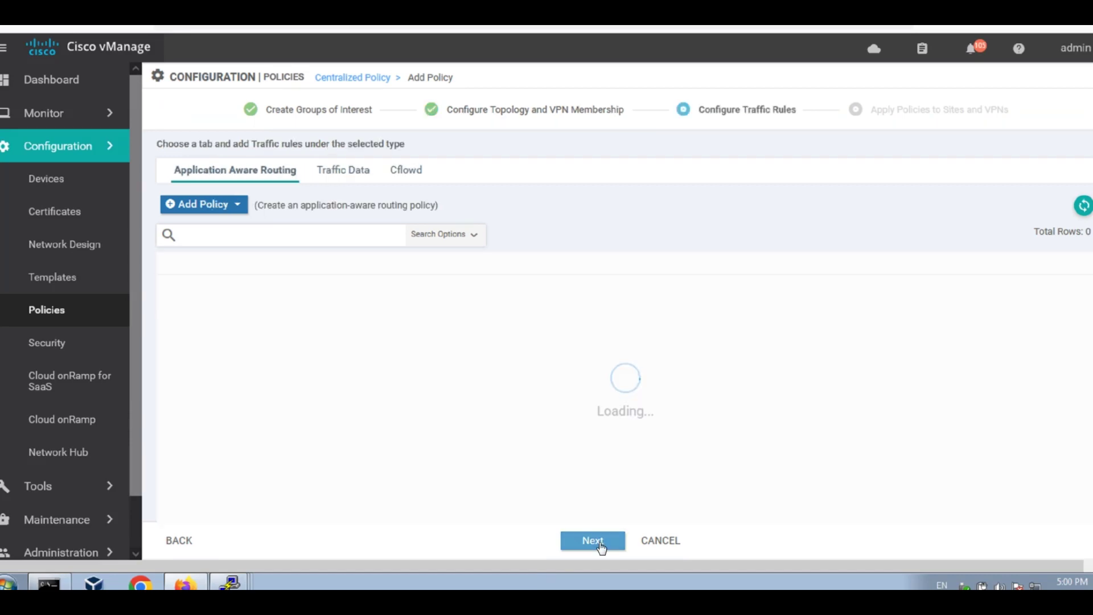
left_click(598, 541)
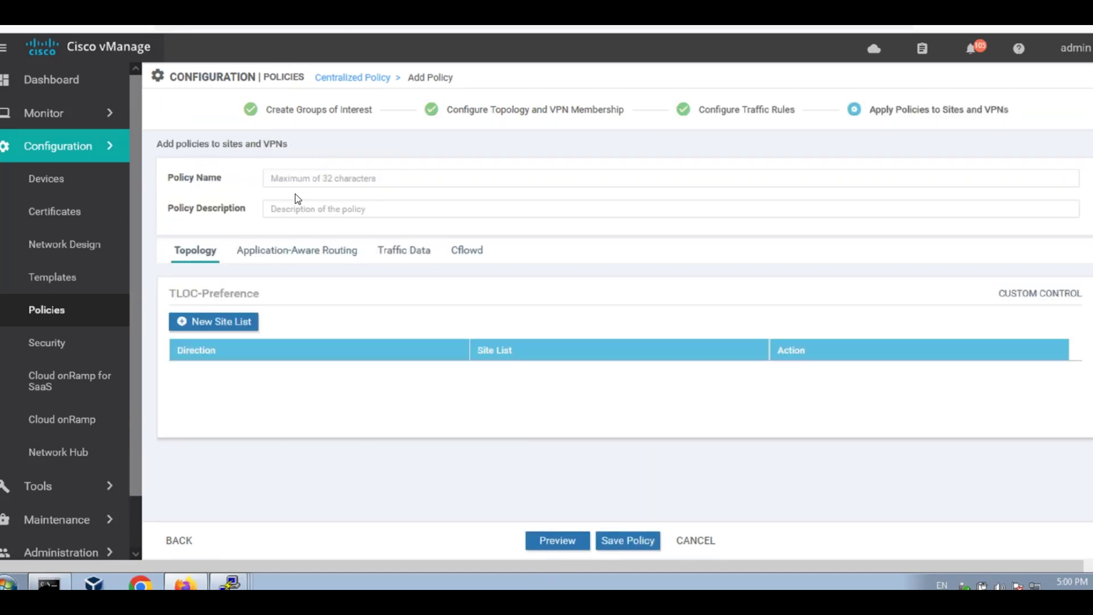
left_click(197, 323)
scroll(197, 323, "down", 1)
left_click(196, 340)
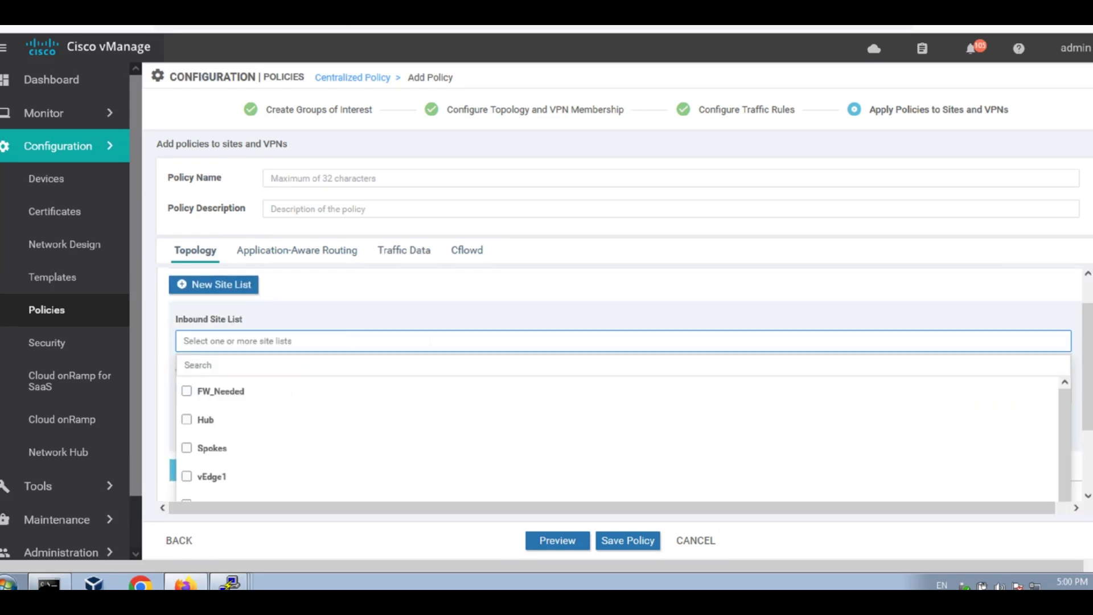
left_click(187, 420)
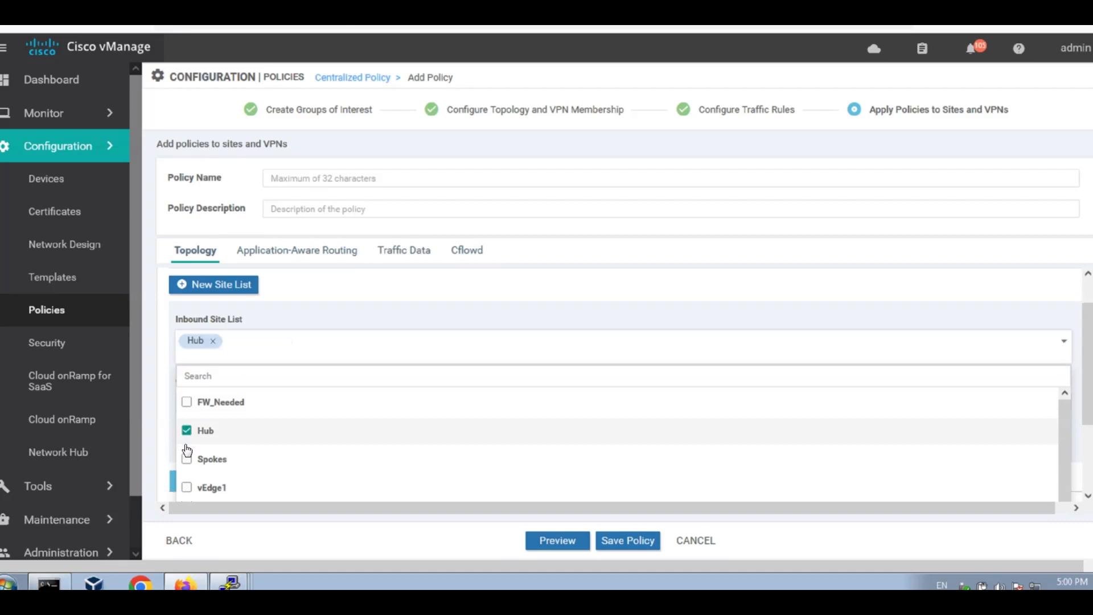
left_click(187, 460)
left_click(451, 310)
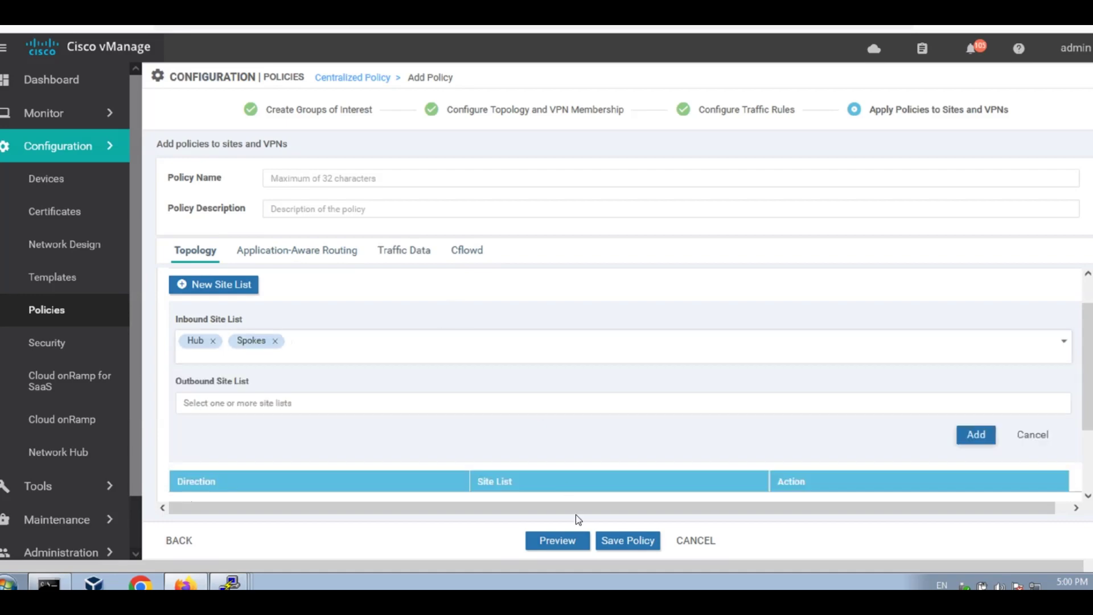
left_click(979, 434)
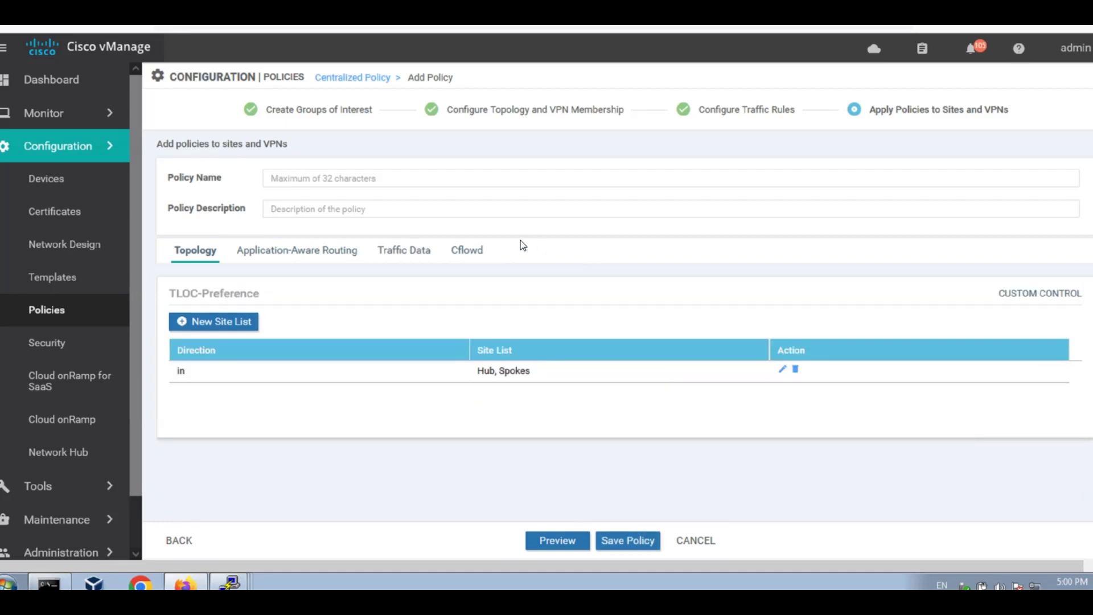
Name the centralized policy 'Policy-1', reuse it as description, and save the policy.
left_click(271, 178)
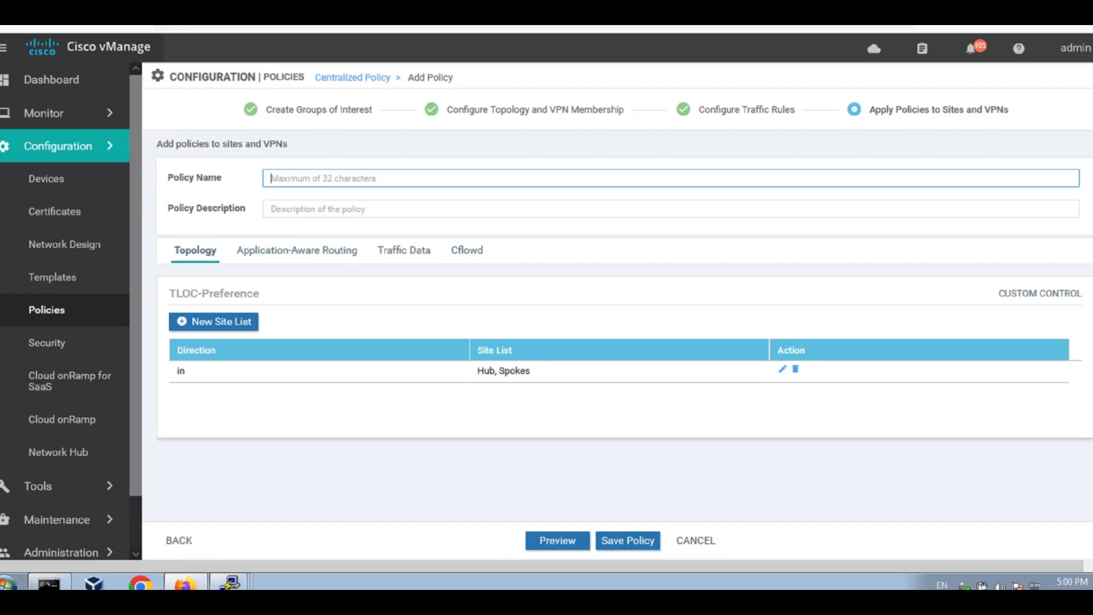
type("Policy-1")
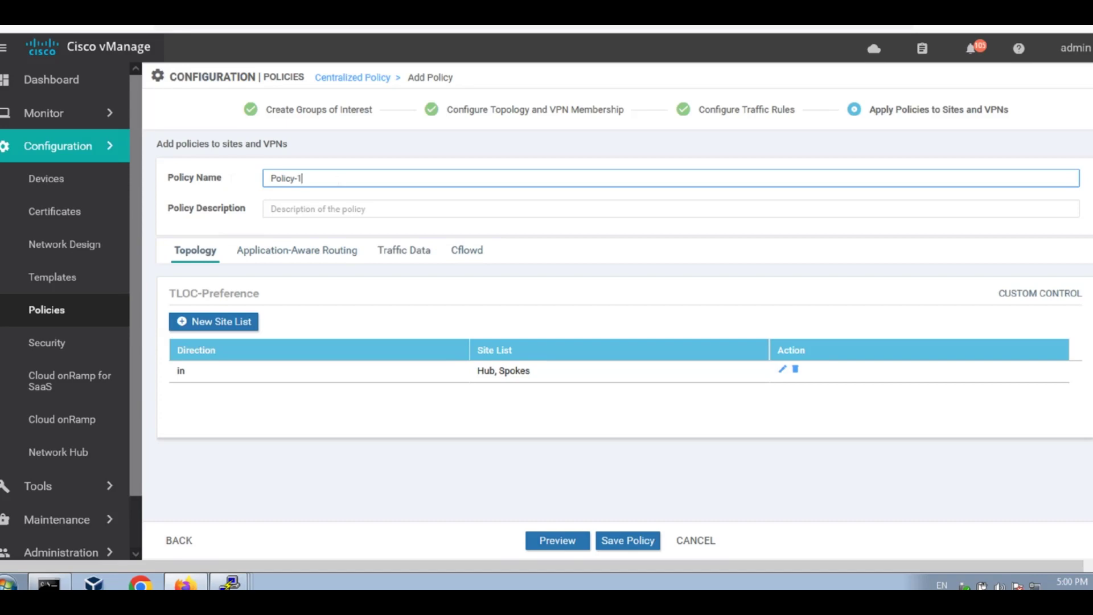
key("ctrl+a")
key("ctrl+c")
key("Tab")
key("ctrl+v")
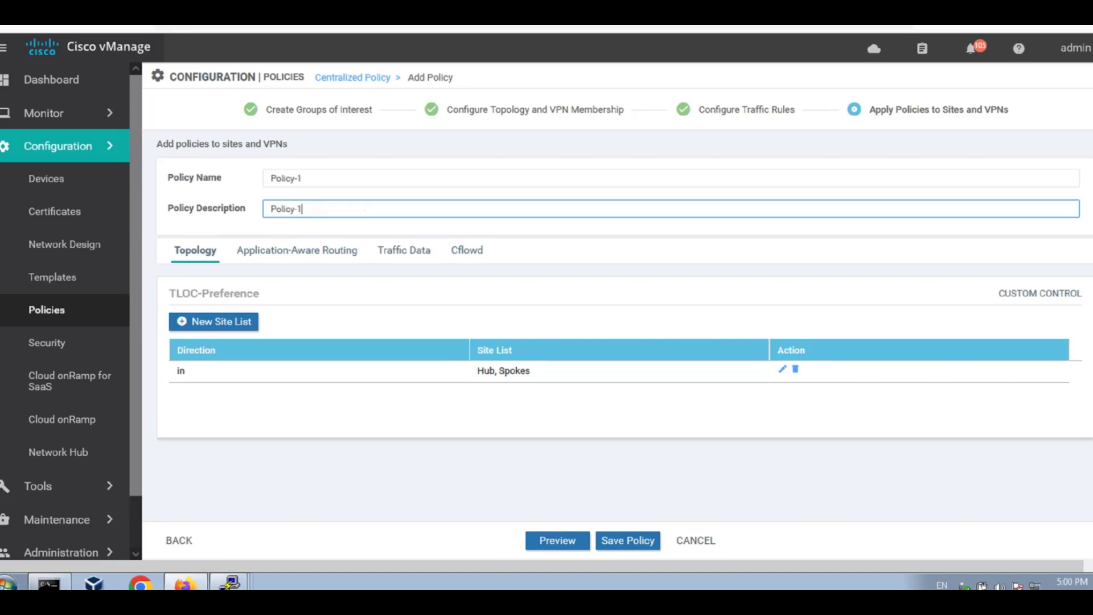
left_click(628, 536)
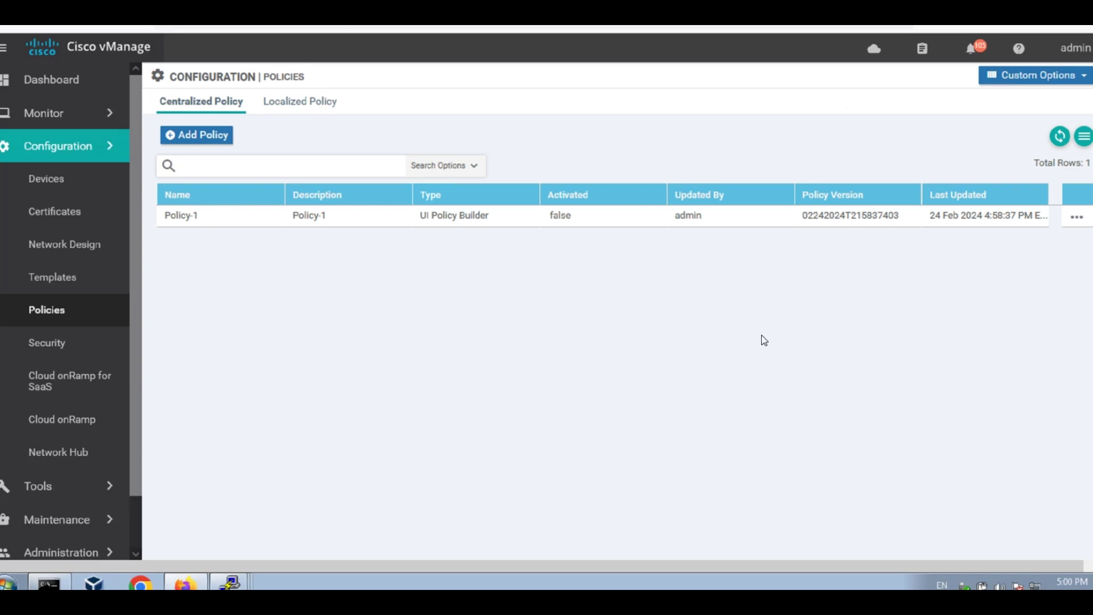
Activate Policy-1 on the vSmart and refresh the task view until the push succeeds.
left_click(1077, 218)
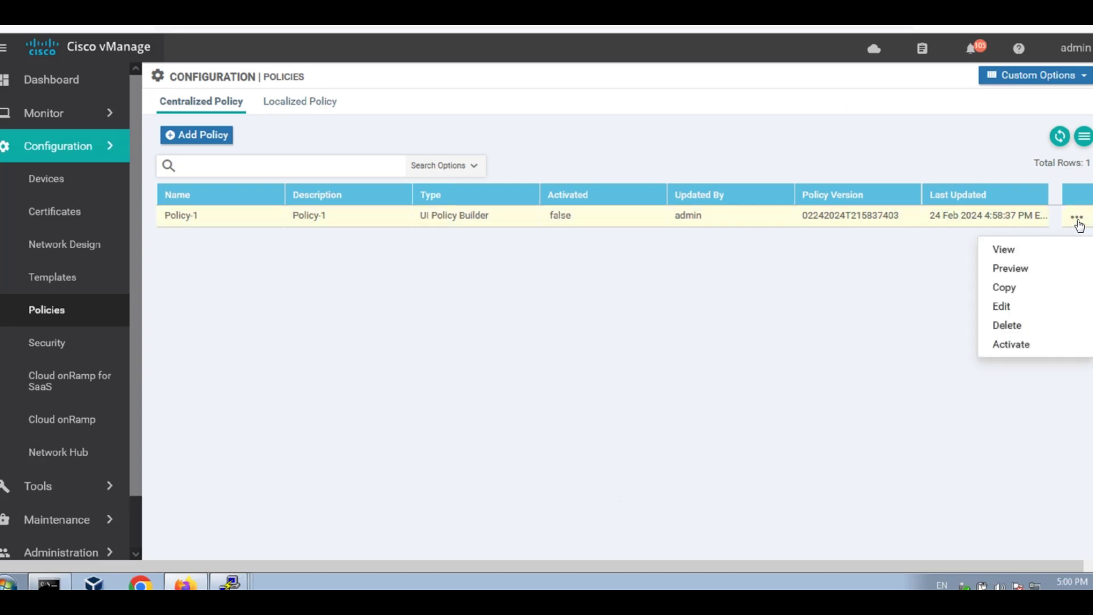
left_click(1018, 345)
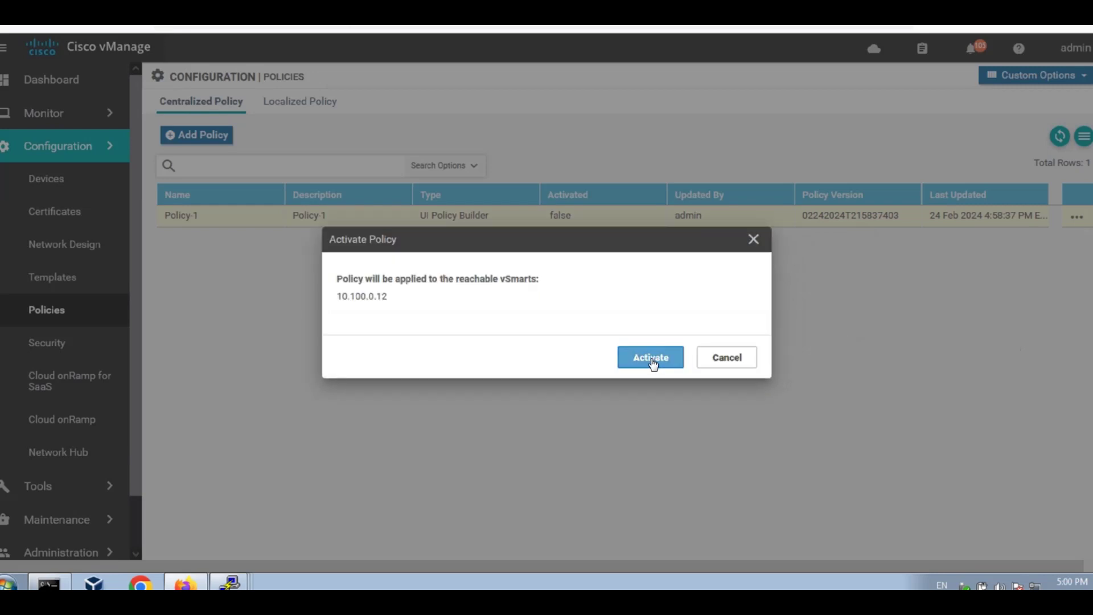
left_click(652, 359)
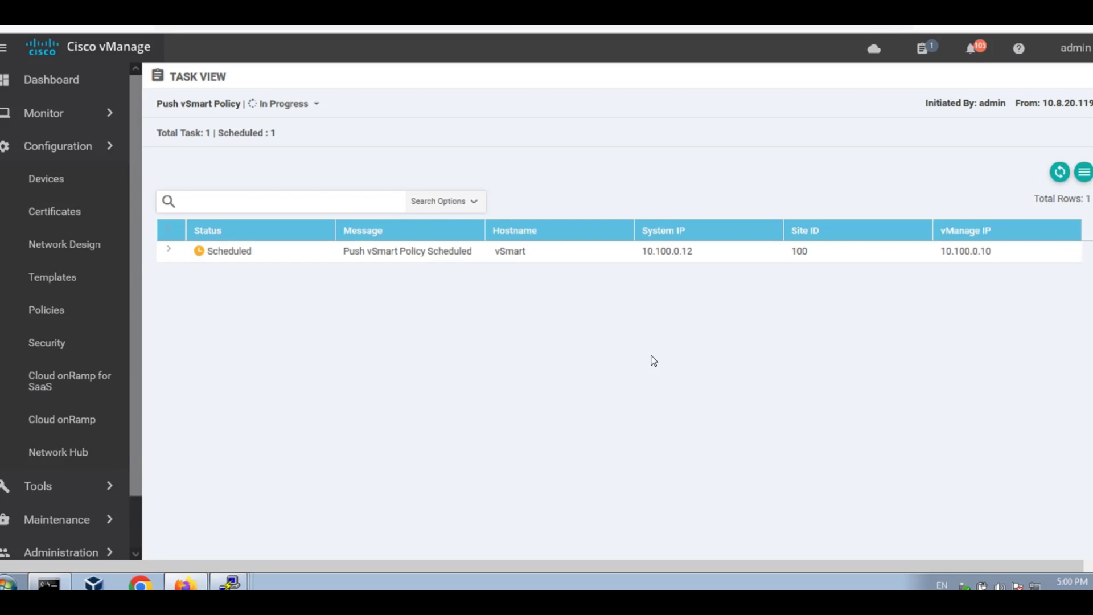
left_click(1060, 173)
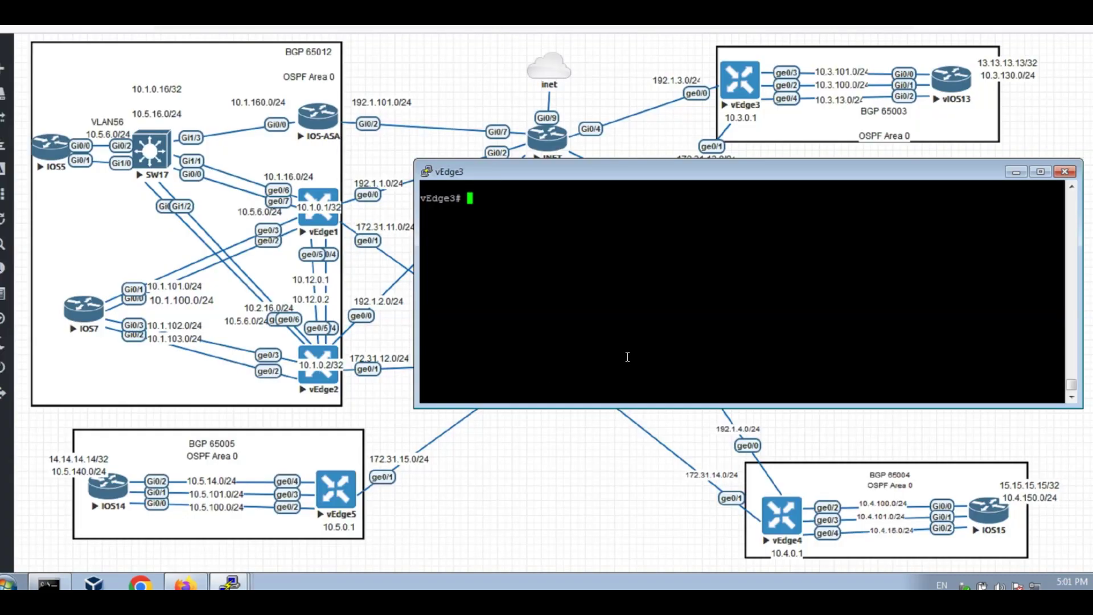
Run 'show ip route vpn 1 10.1.0.16' and check both 10.1.0.16/32 route entries.
type("show ip route vpn 1 10.1.0")
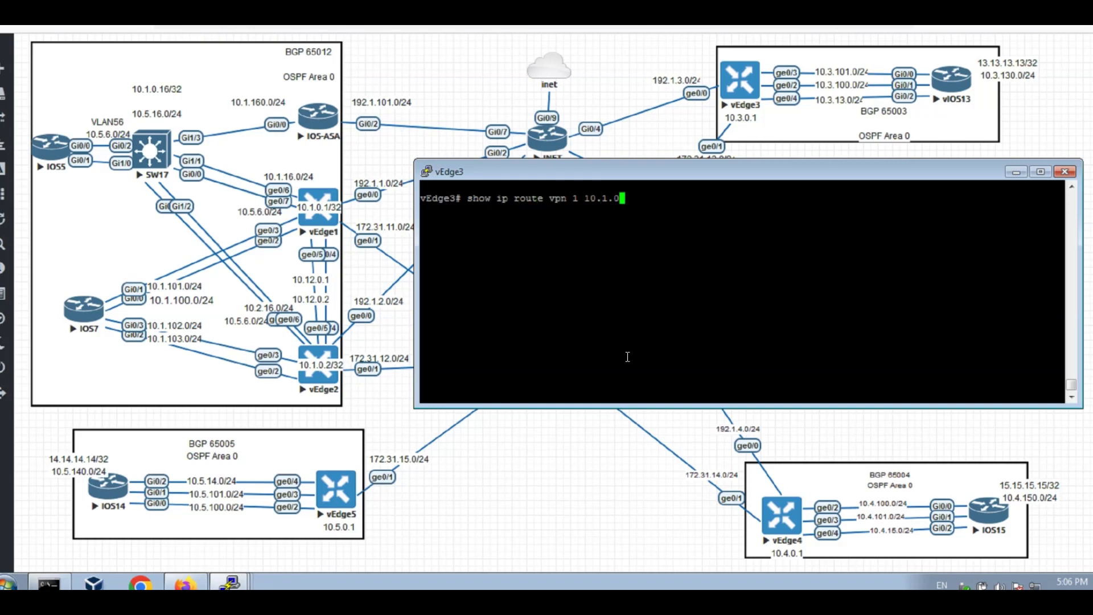
type(".16")
key("Return")
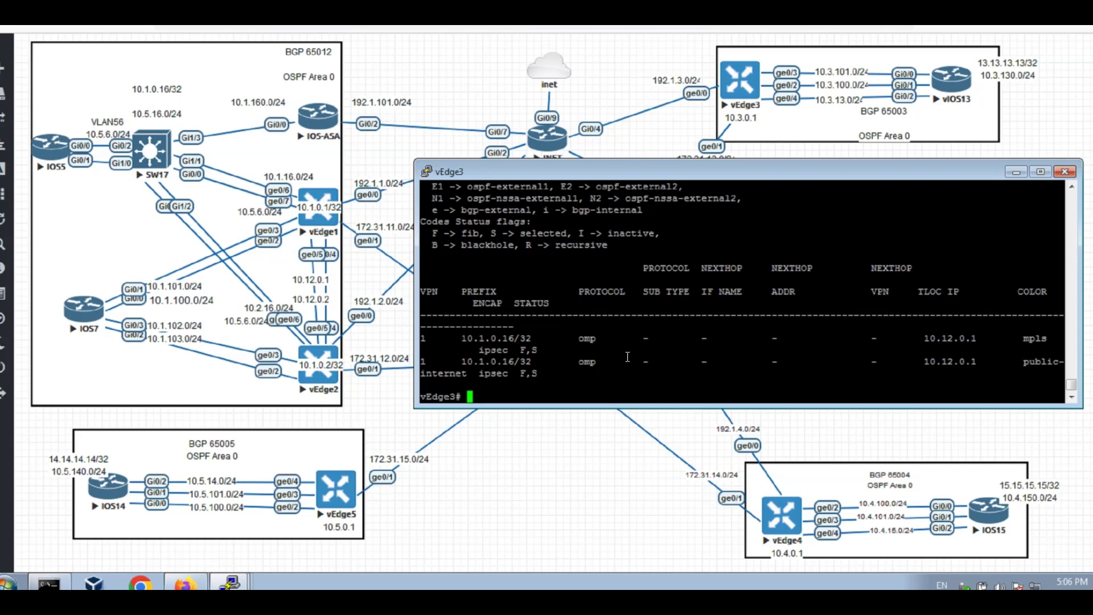
left_click_drag(465, 337, 881, 378)
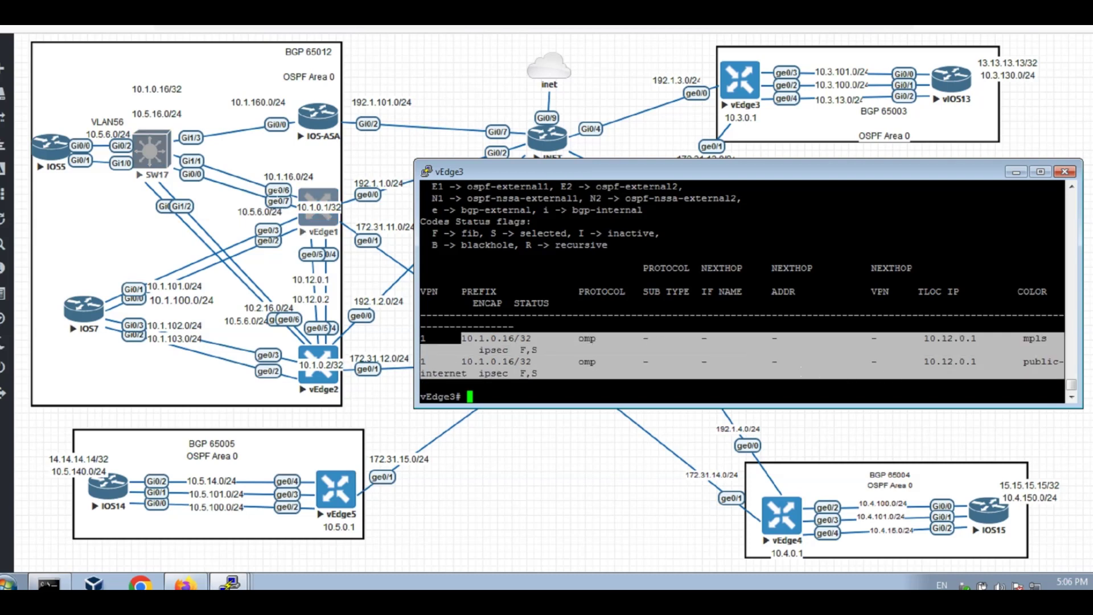
left_click(633, 335)
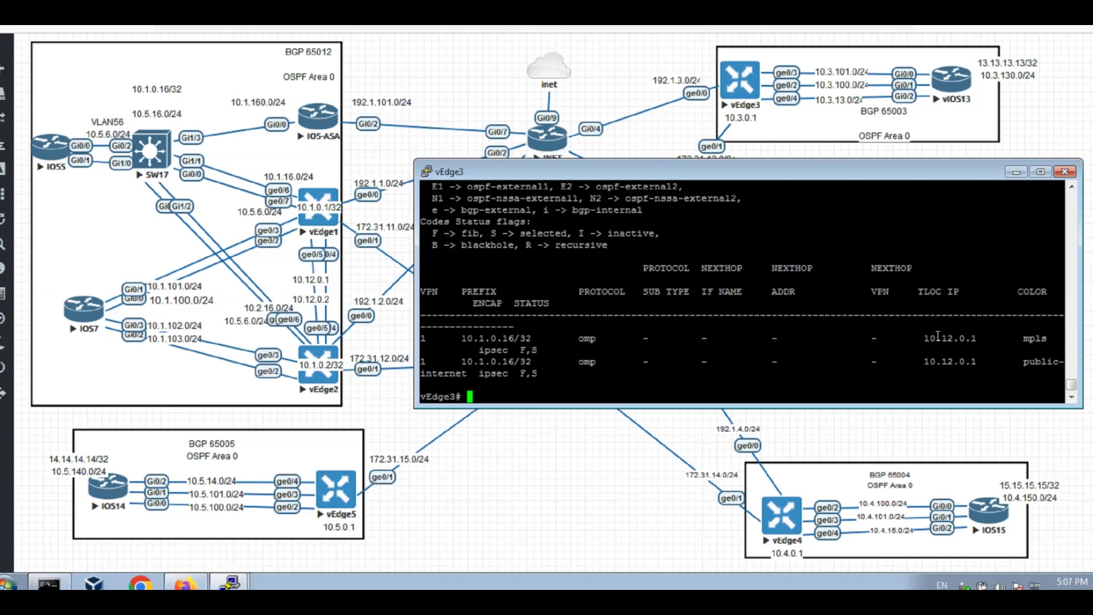
Run 'show omp tlocs ip 10.12.0.1' to confirm preference 10, then open vManage's Monitor > Network.
type("show omp tlocs ip 10")
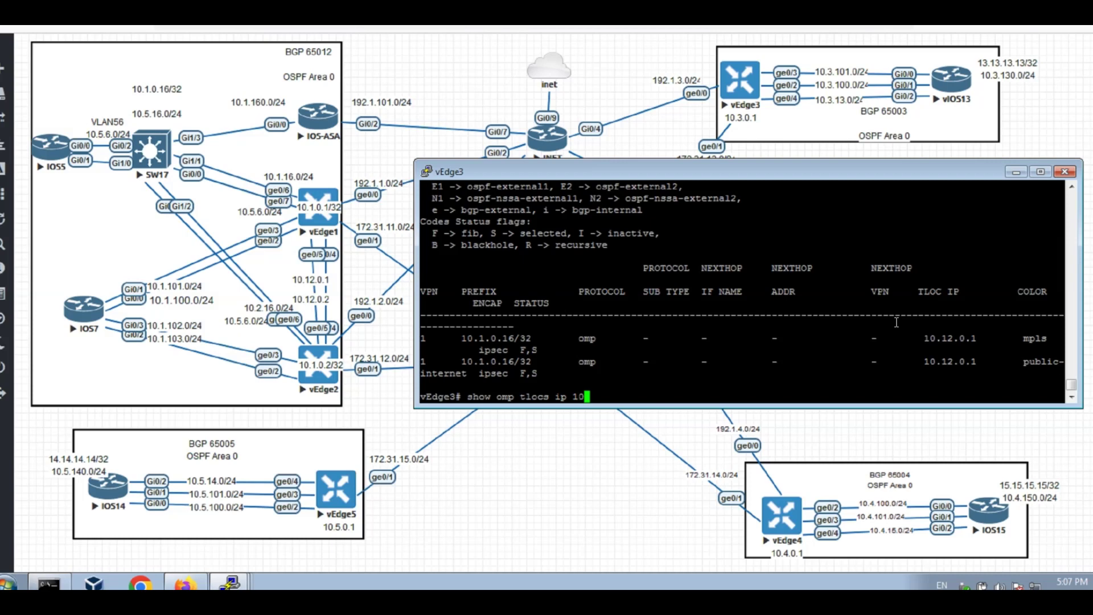
type(".12.0.1")
key("Return")
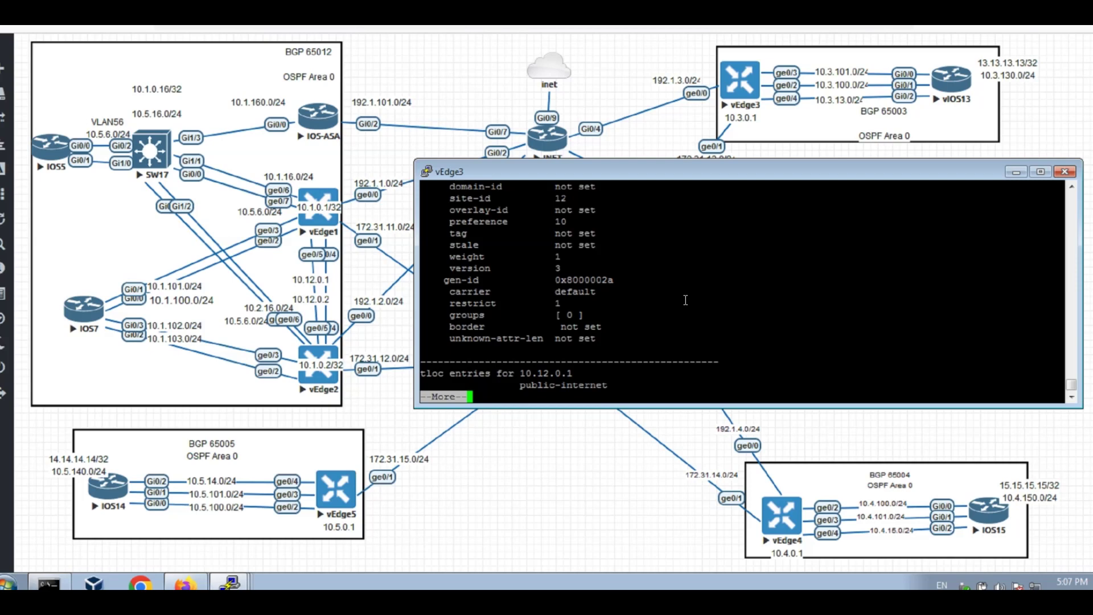
key("space")
key("space")
key("space")
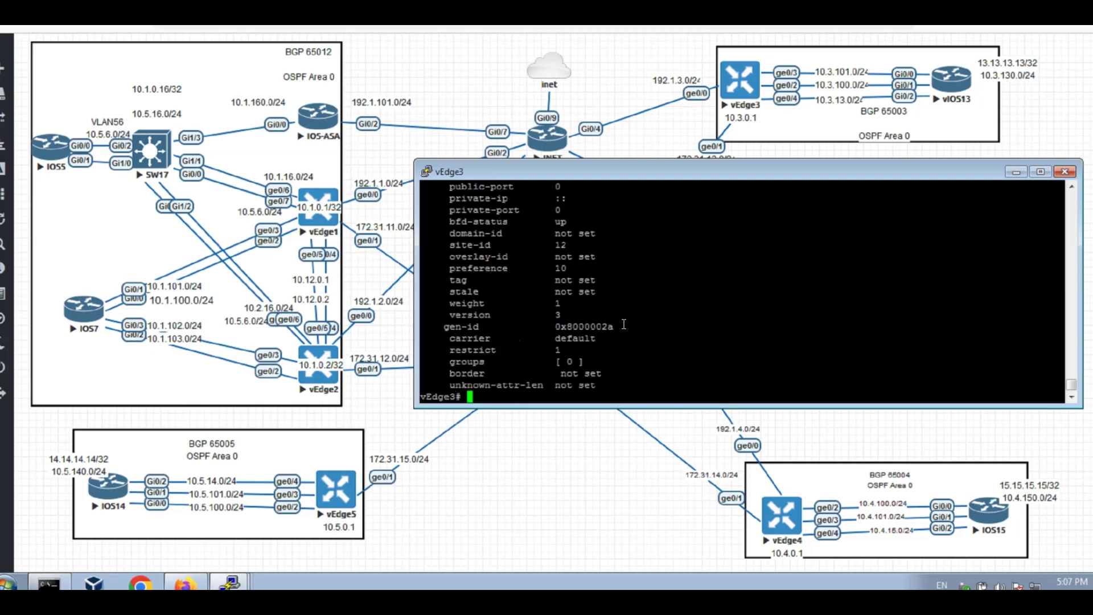
scroll(614, 308, "up", 5)
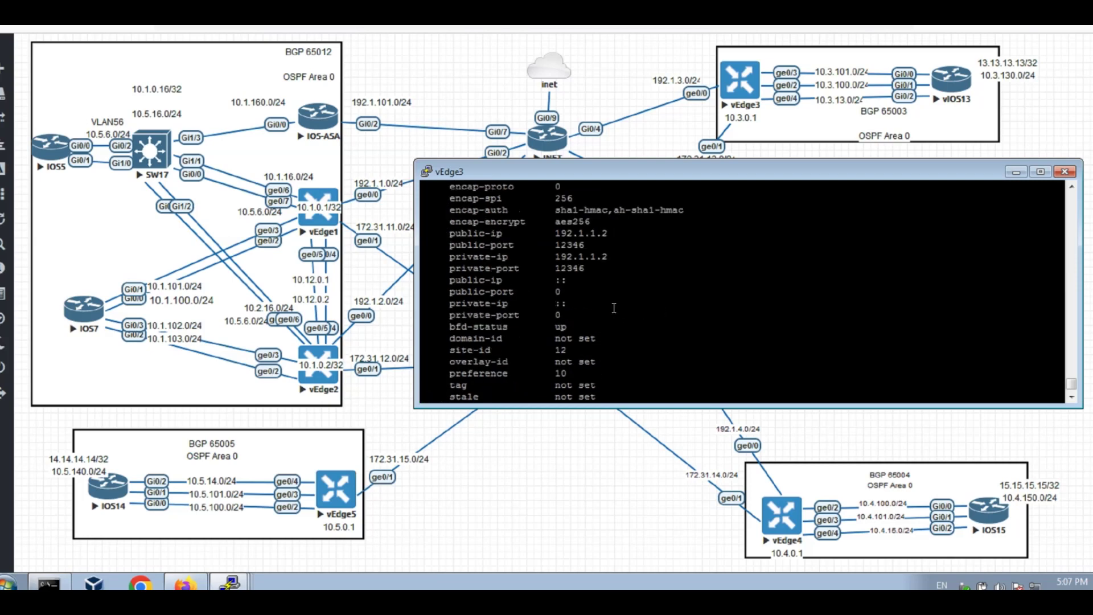
scroll(614, 308, "down", 5)
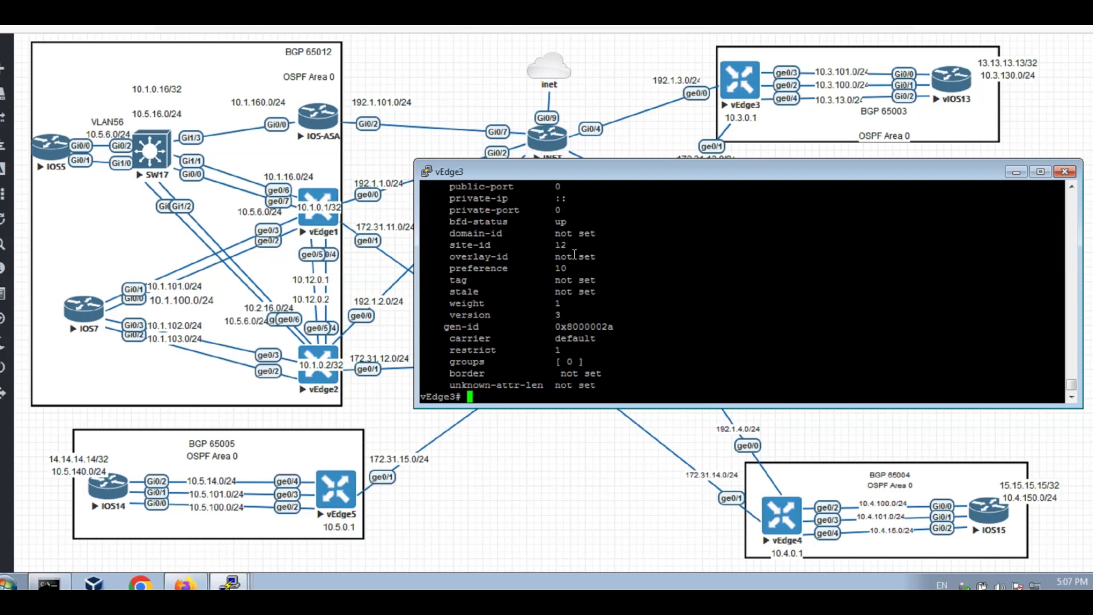
left_click_drag(567, 268, 432, 269)
left_click(573, 277)
scroll(592, 273, "up", 10)
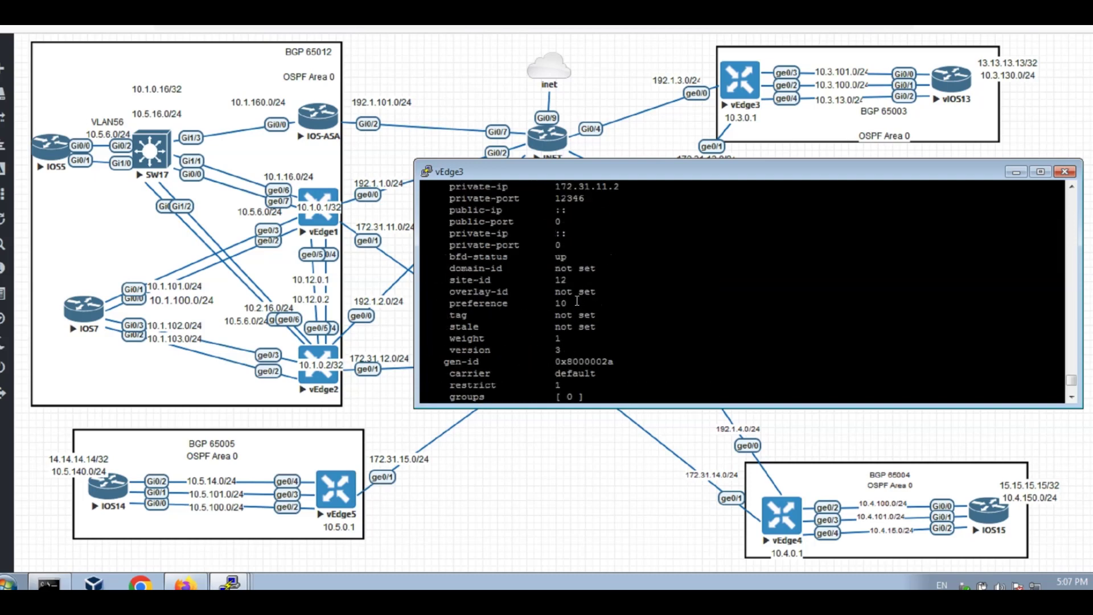
left_click_drag(577, 301, 444, 303)
left_click(491, 302)
triple_click(473, 302)
left_click(610, 301)
left_click(185, 582)
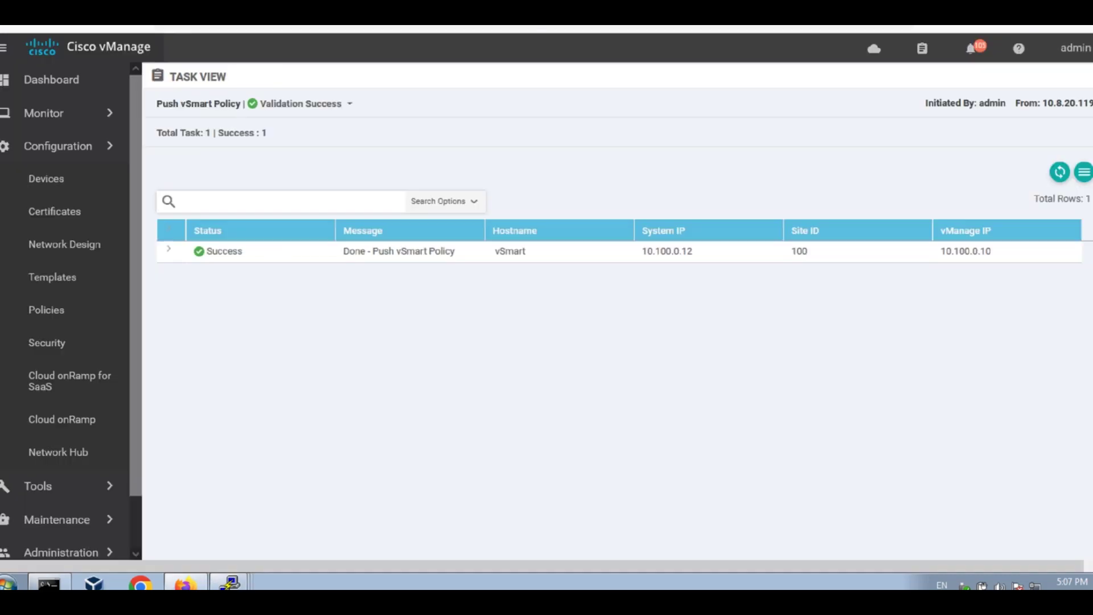
left_click(74, 120)
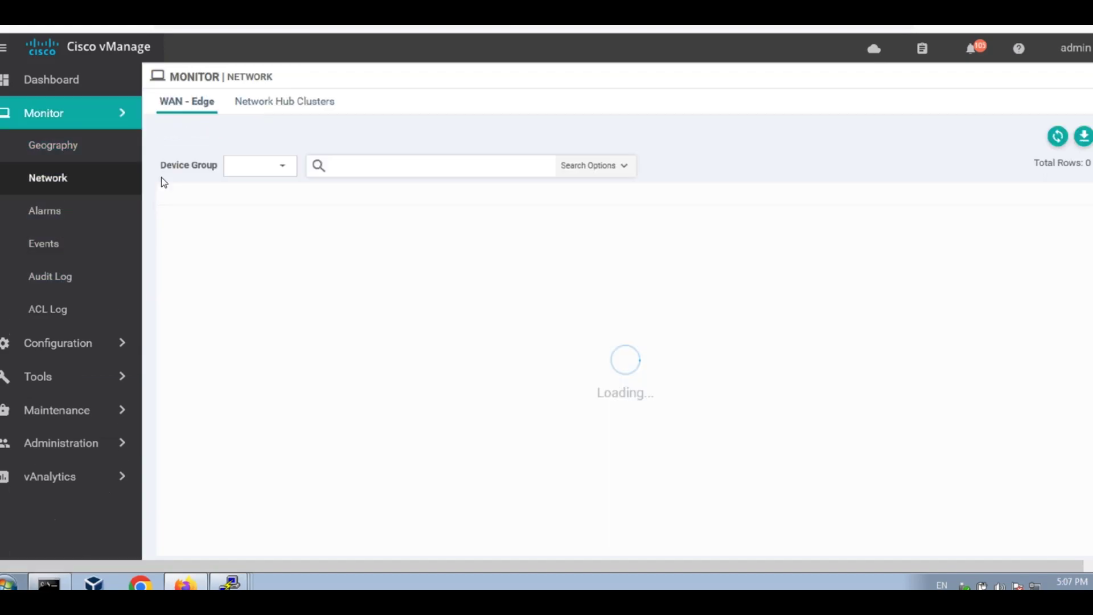